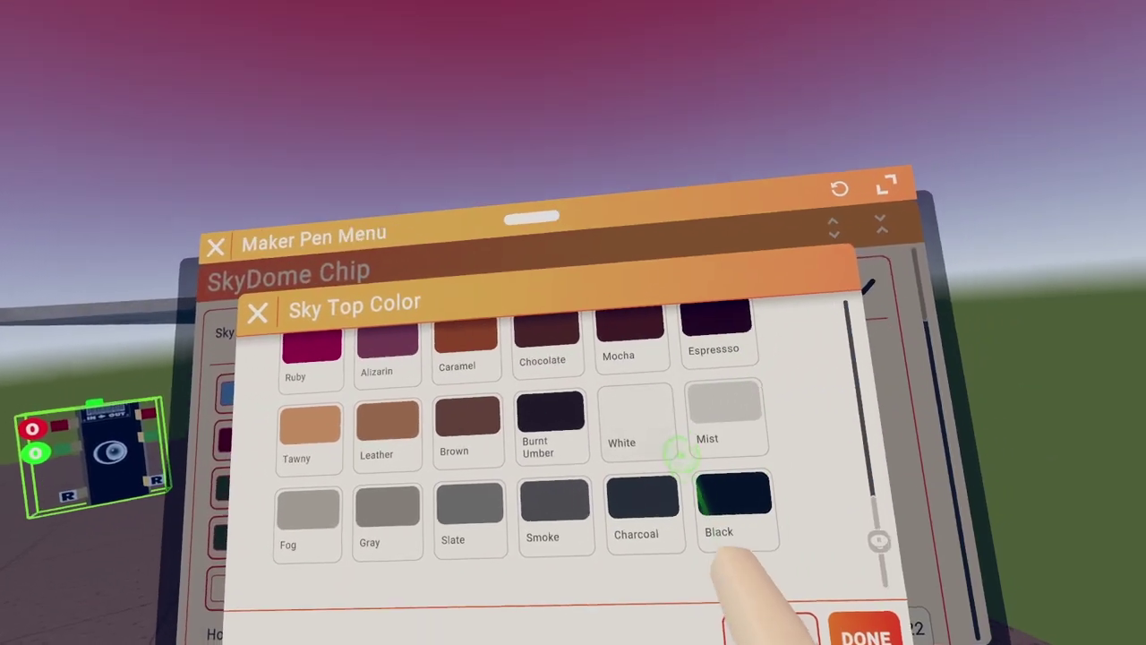
- Set the SkyDome Chip's Sky Top, Ground Bottom and Ground Top colors to Black
{"action": "left_click", "coordinate": [733, 501]}
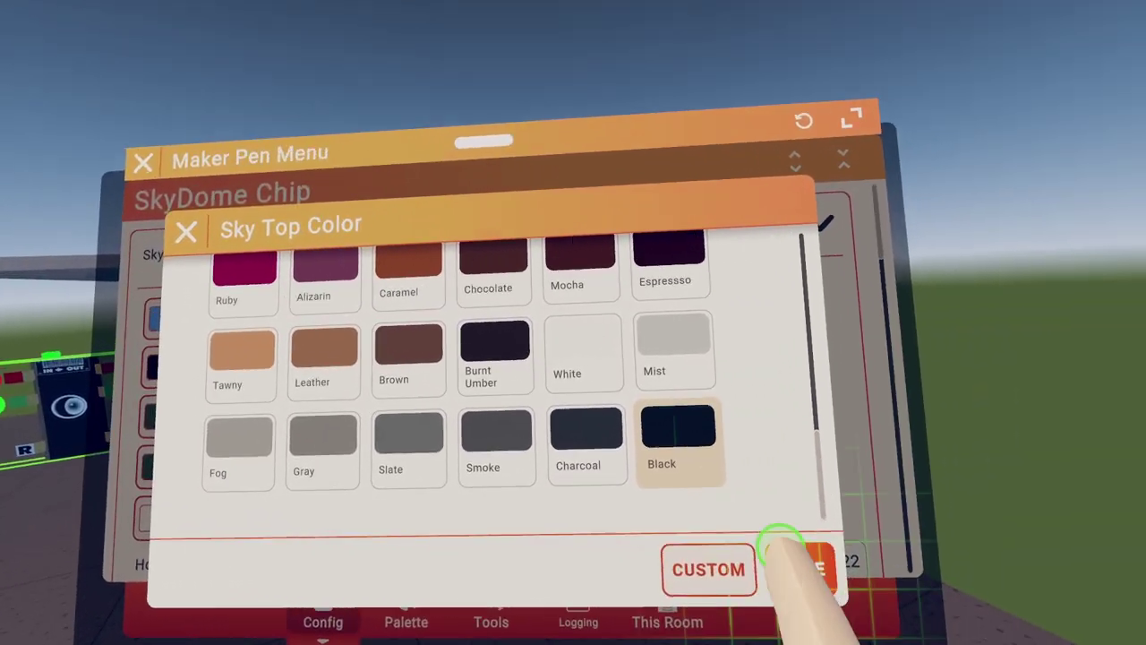
{"action": "left_click", "coordinate": [788, 560]}
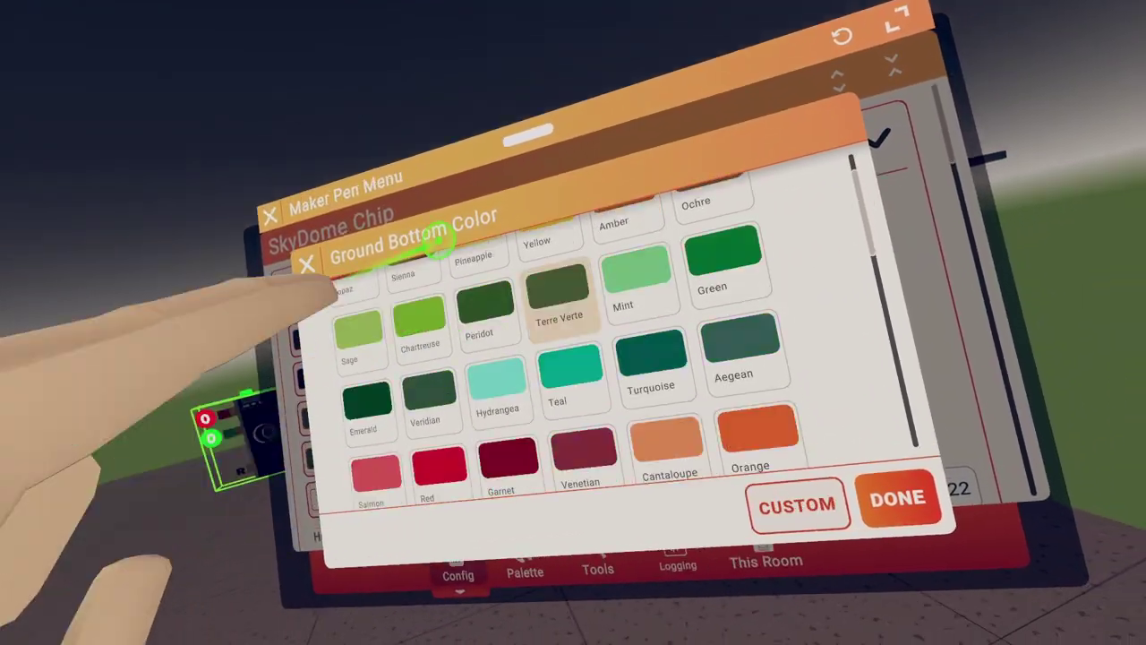
{"action": "scroll", "coordinate": [438, 240], "scroll_direction": "down", "scroll_amount": 10}
{"action": "left_click", "coordinate": [749, 346]}
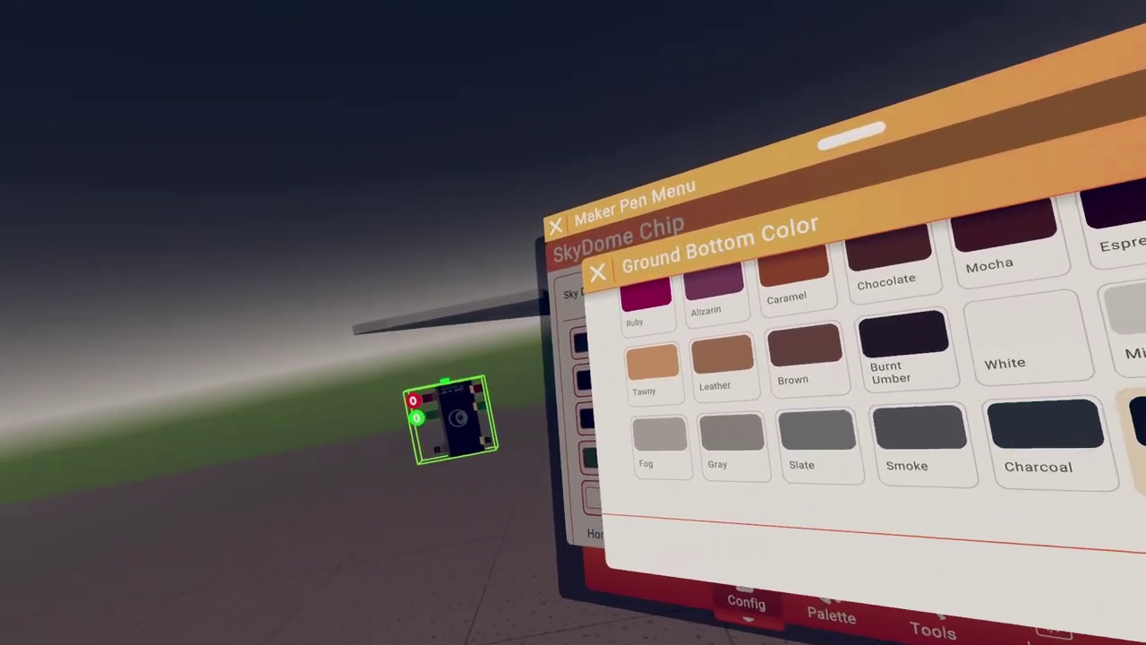
{"action": "left_click", "coordinate": [899, 498]}
{"action": "left_click", "coordinate": [618, 419]}
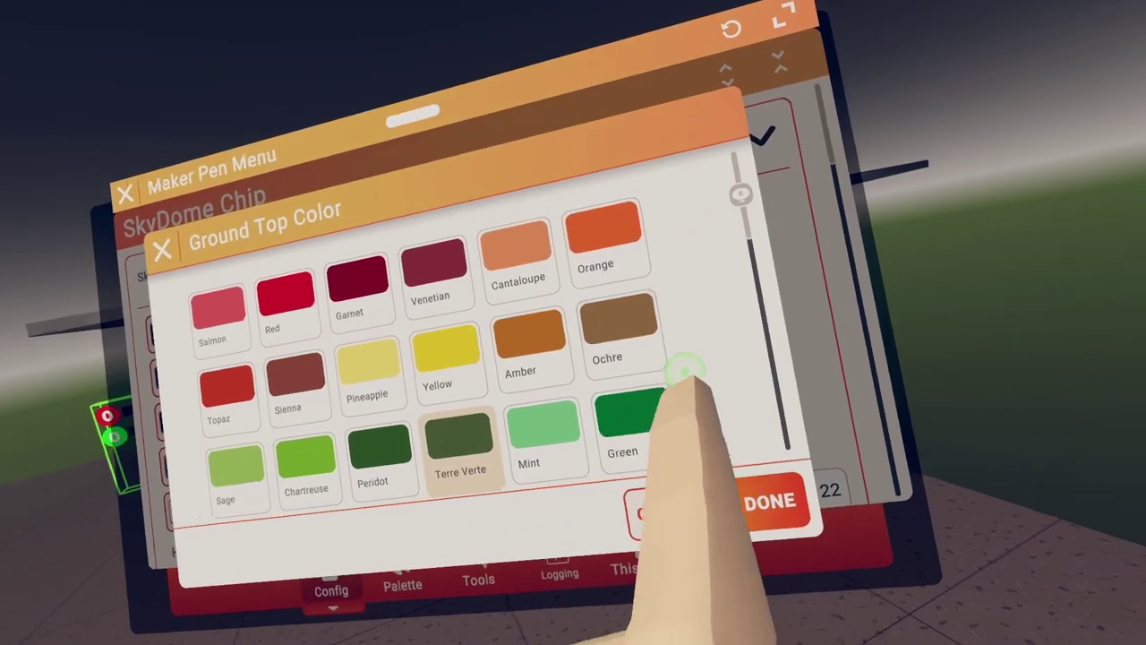
{"action": "scroll", "coordinate": [686, 385], "scroll_direction": "down", "scroll_amount": 3}
{"action": "scroll", "coordinate": [438, 358], "scroll_direction": "down", "scroll_amount": 5}
{"action": "left_click", "coordinate": [622, 397]}
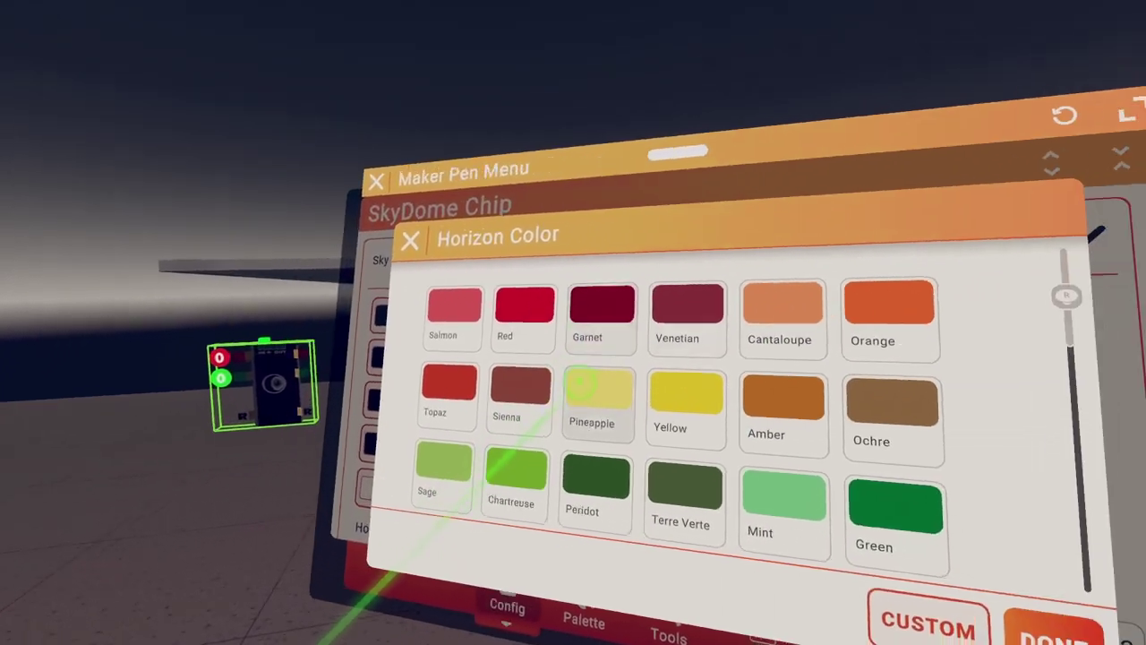
- Give the SkyDome Chip a gray Horizon Color with a smaller Horizon Size, and set its Enable signal to 1
{"action": "scroll", "coordinate": [596, 397], "scroll_direction": "down", "scroll_amount": 10}
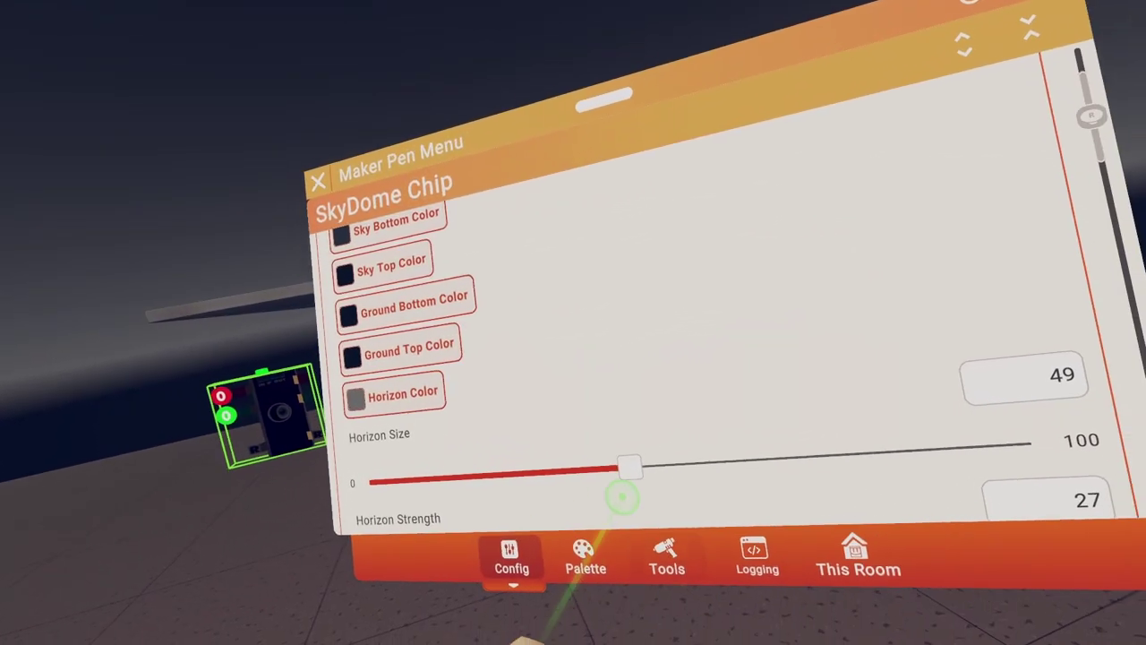
{"action": "left_click_drag", "start_coordinate": [624, 463], "coordinate": [530, 459]}
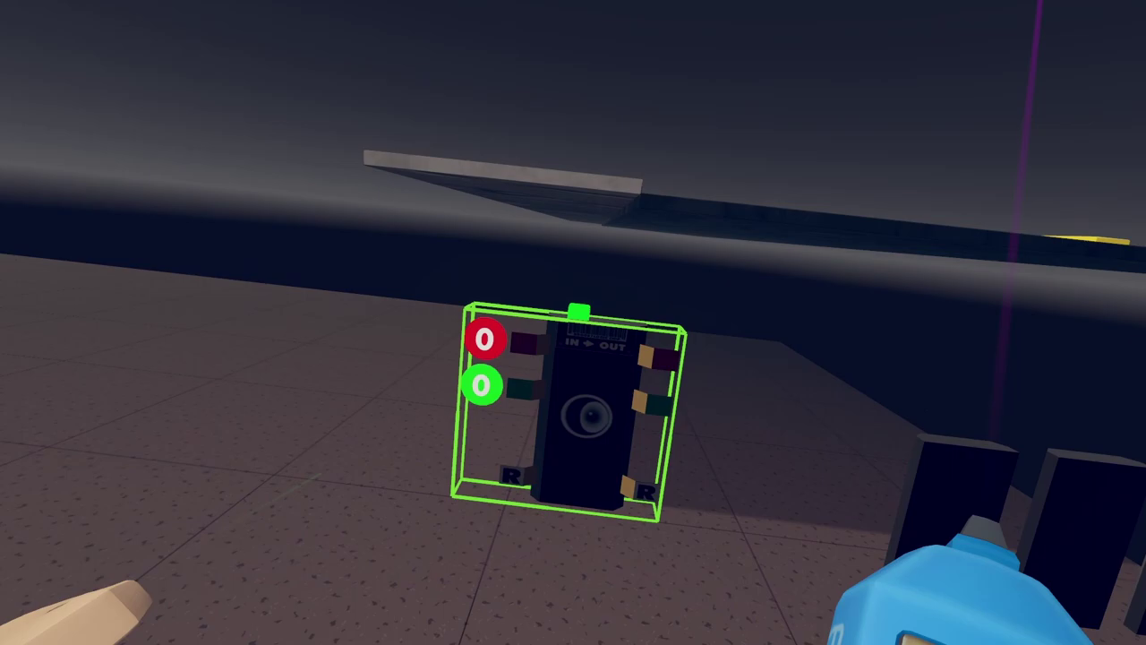
{"action": "left_click", "coordinate": [621, 628]}
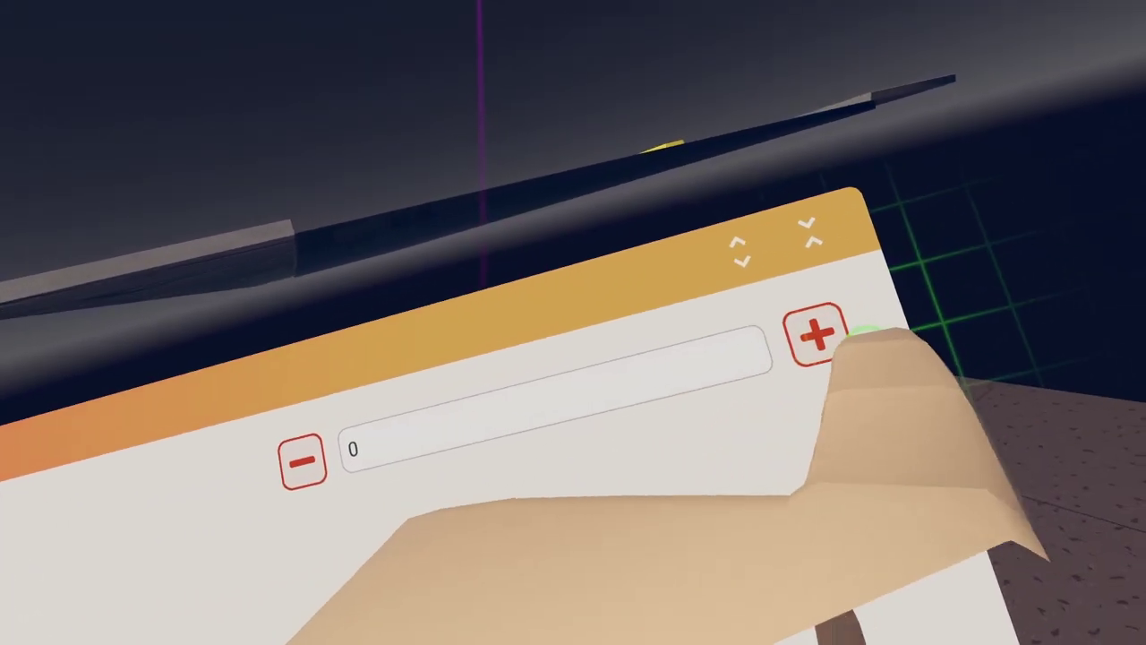
{"action": "left_click", "coordinate": [815, 336]}
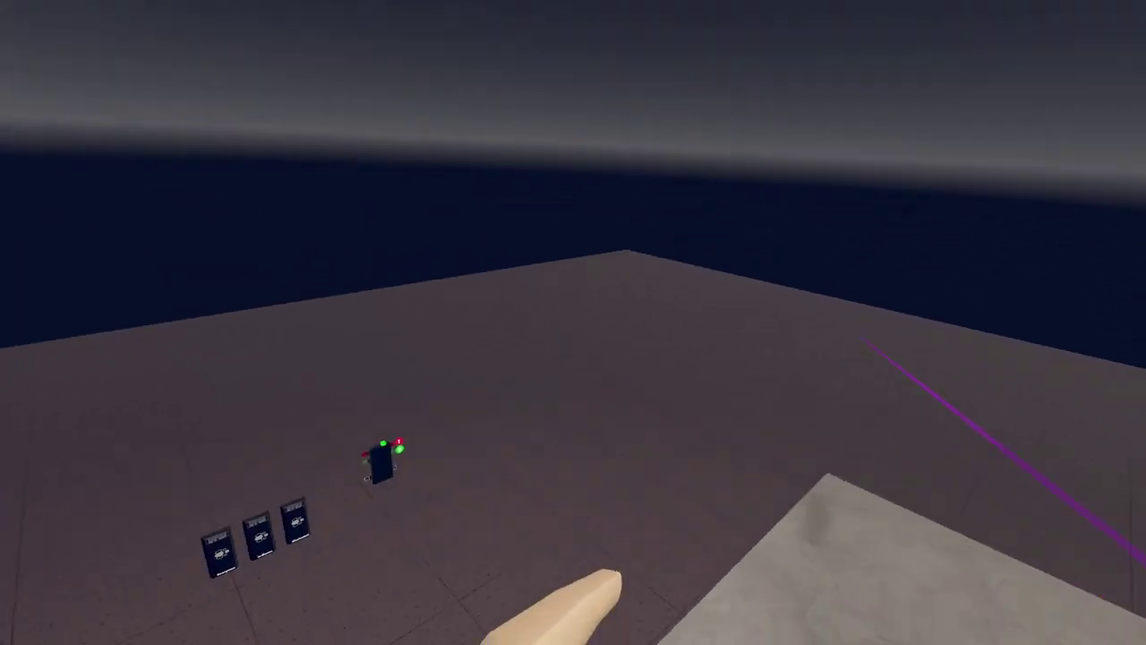
- Search the palette for "su", add a Sun Light to the room and set its Enable signal to 1
{"action": "left_click", "coordinate": [594, 599]}
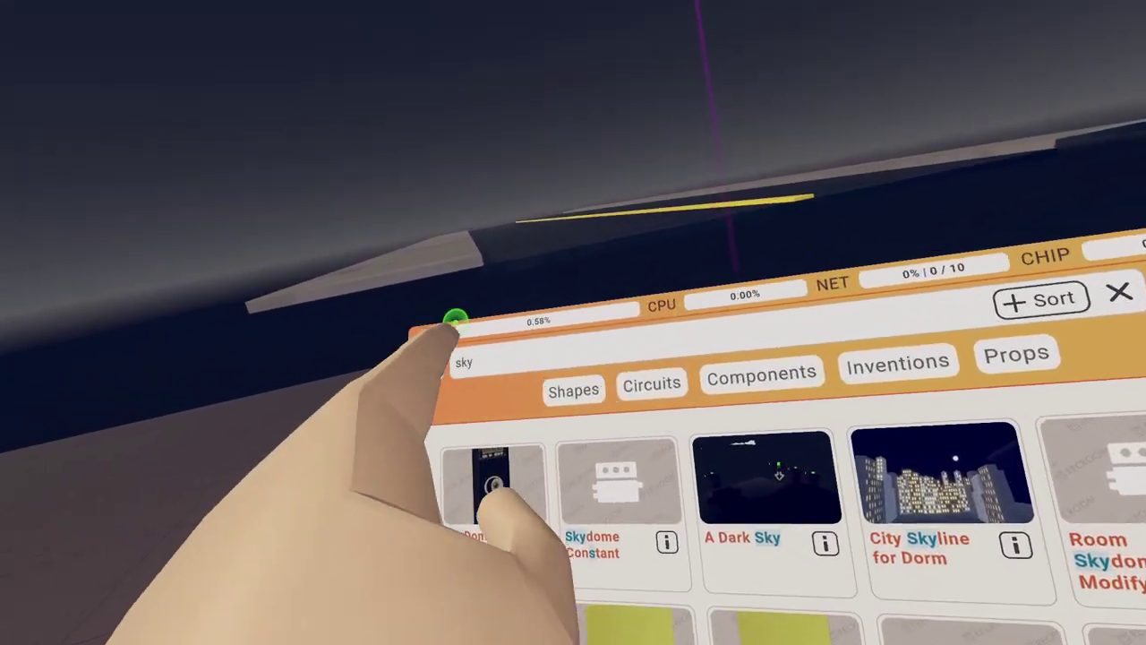
{"action": "left_click", "coordinate": [436, 363]}
{"action": "left_click", "coordinate": [507, 413]}
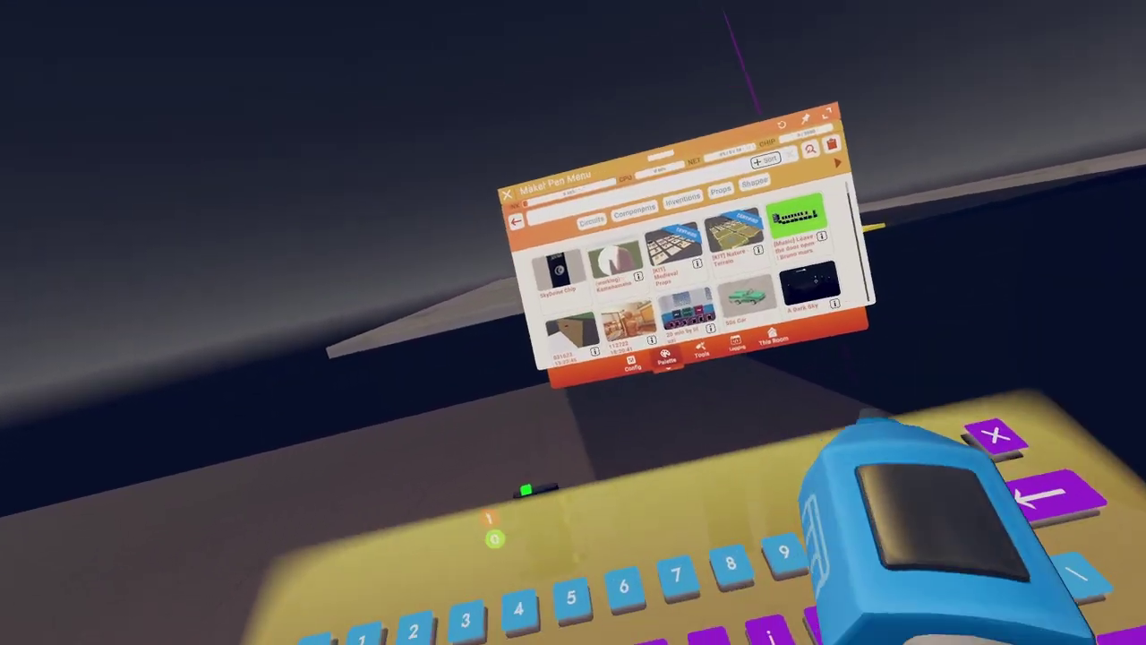
{"action": "type", "text": "su"}
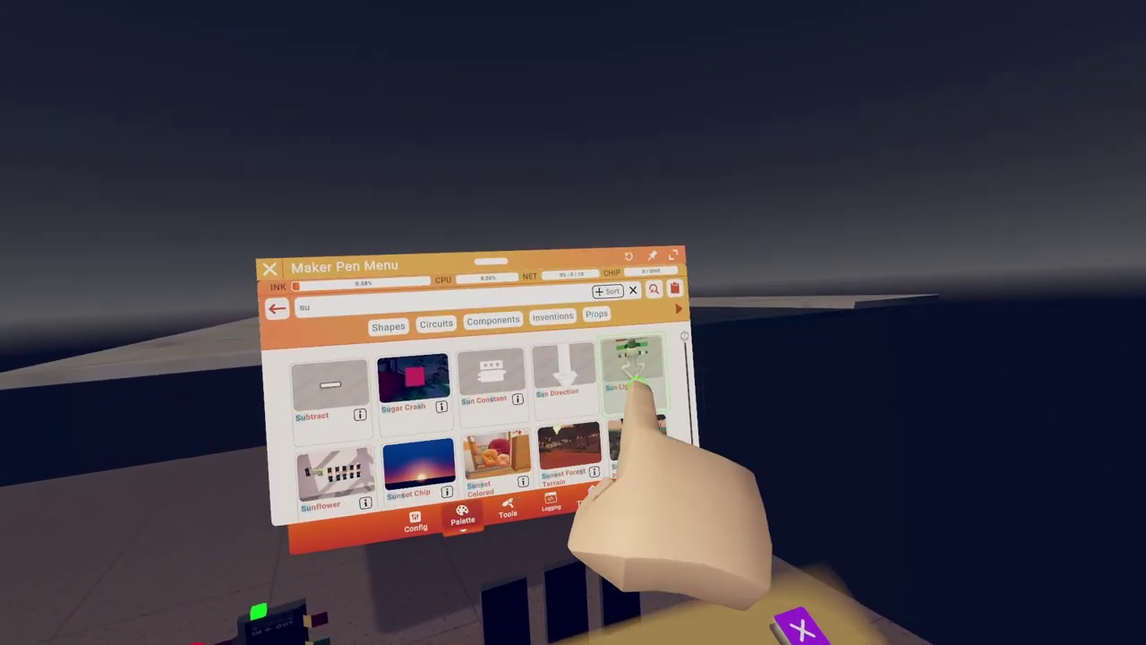
{"action": "left_click", "coordinate": [638, 386]}
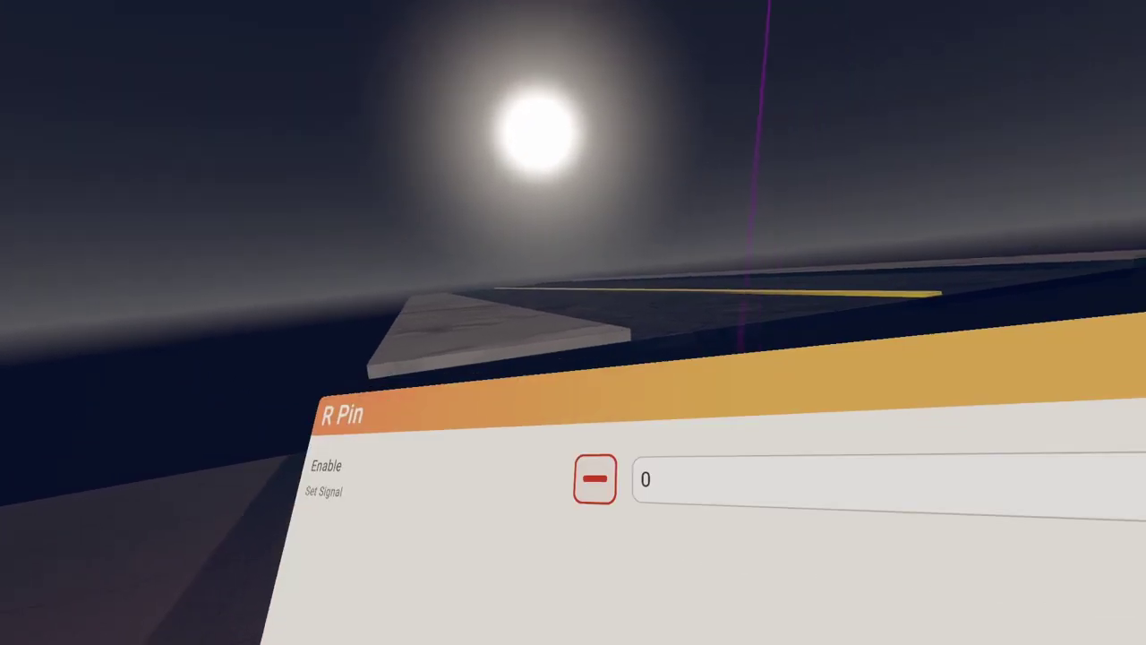
{"action": "left_click", "coordinate": [905, 522]}
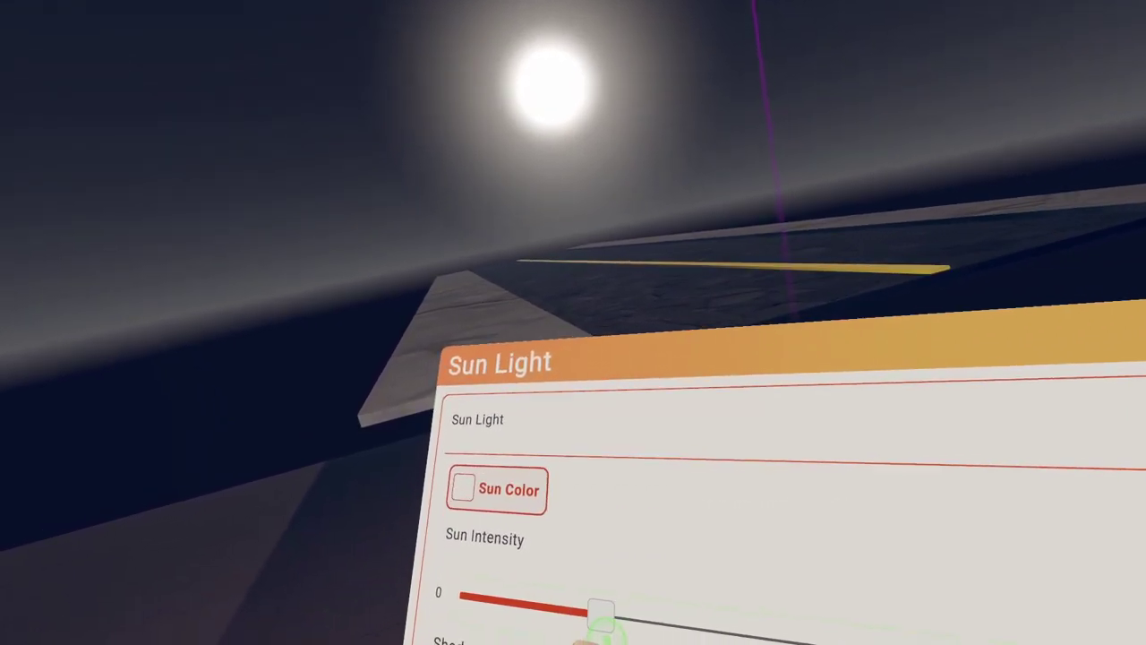
- Tune the Sun Light: set Sun Intensity to 5, raise Shadow Strength, adjust Disc Size and reduce Sun Glow Size to the minimum
{"action": "left_click_drag", "start_coordinate": [600, 611], "coordinate": [464, 596]}
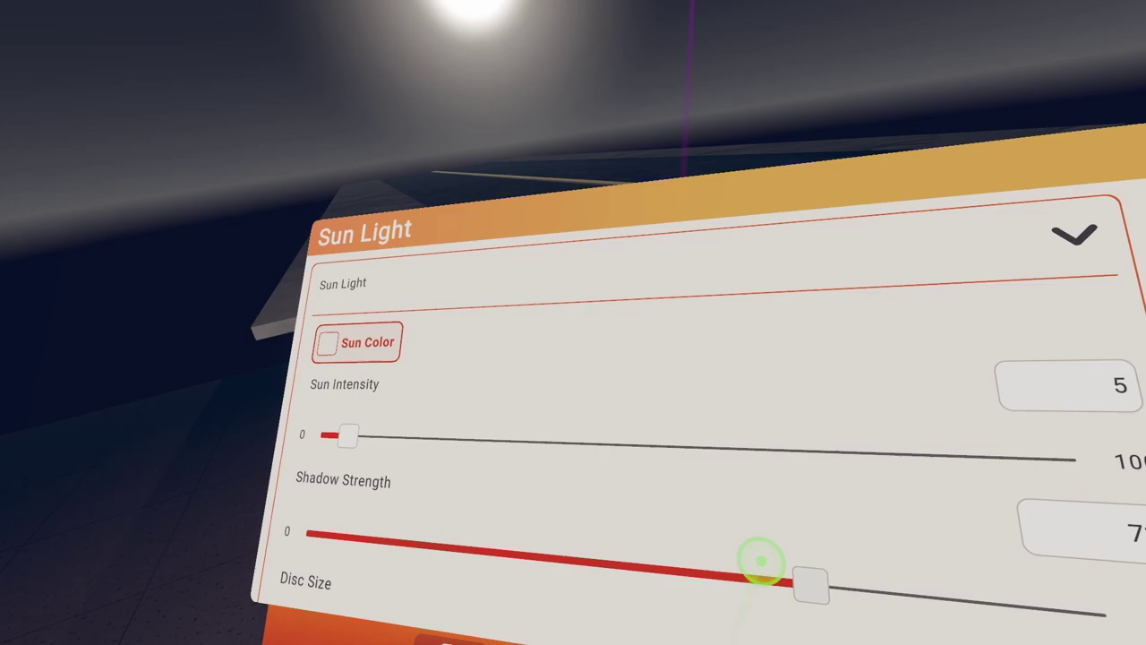
{"action": "left_click_drag", "start_coordinate": [786, 621], "coordinate": [511, 628]}
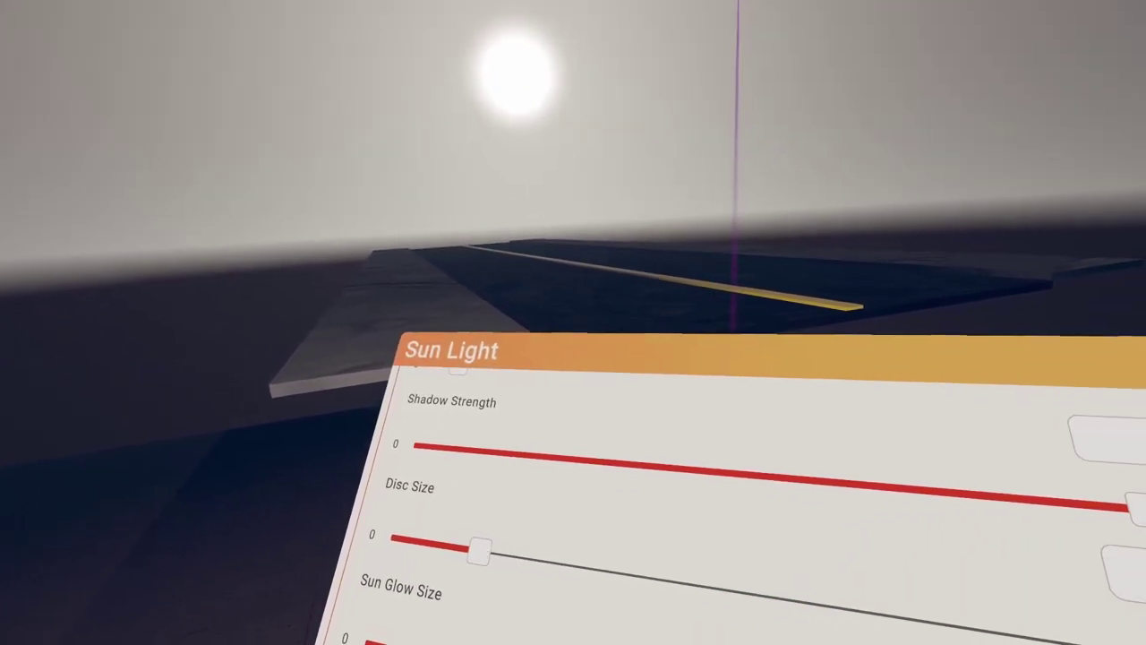
{"action": "left_click_drag", "start_coordinate": [502, 644], "coordinate": [371, 642]}
{"action": "scroll", "coordinate": [811, 397], "scroll_direction": "down", "scroll_amount": 3}
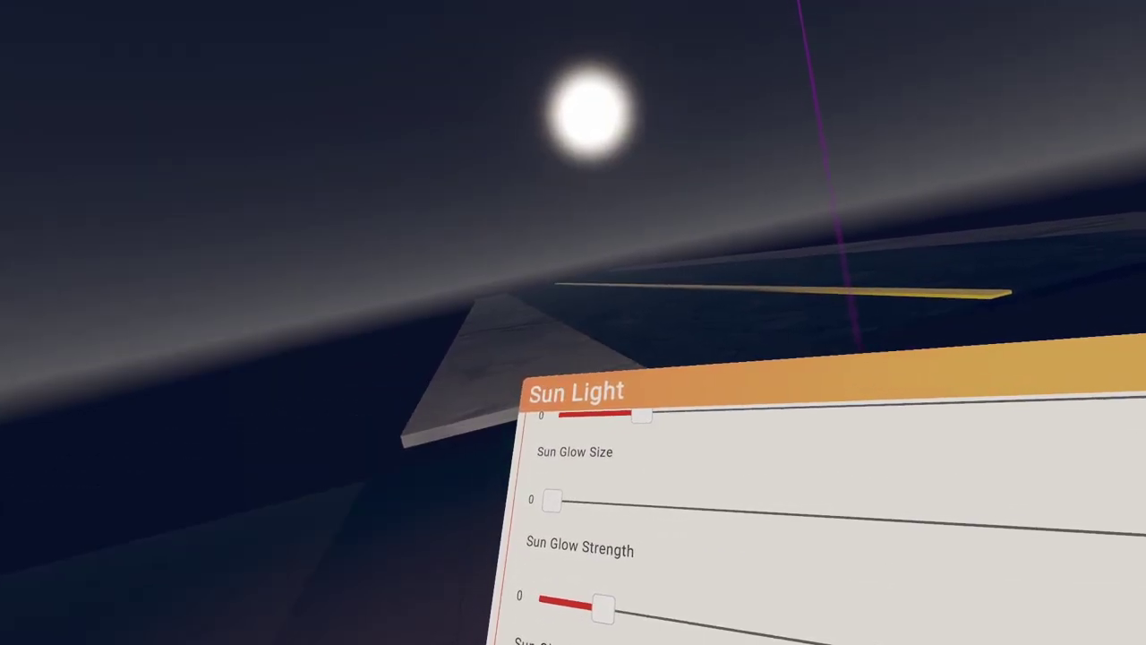
{"action": "scroll", "coordinate": [583, 583], "scroll_direction": "up", "scroll_amount": 5}
{"action": "key", "text": "Escape"}
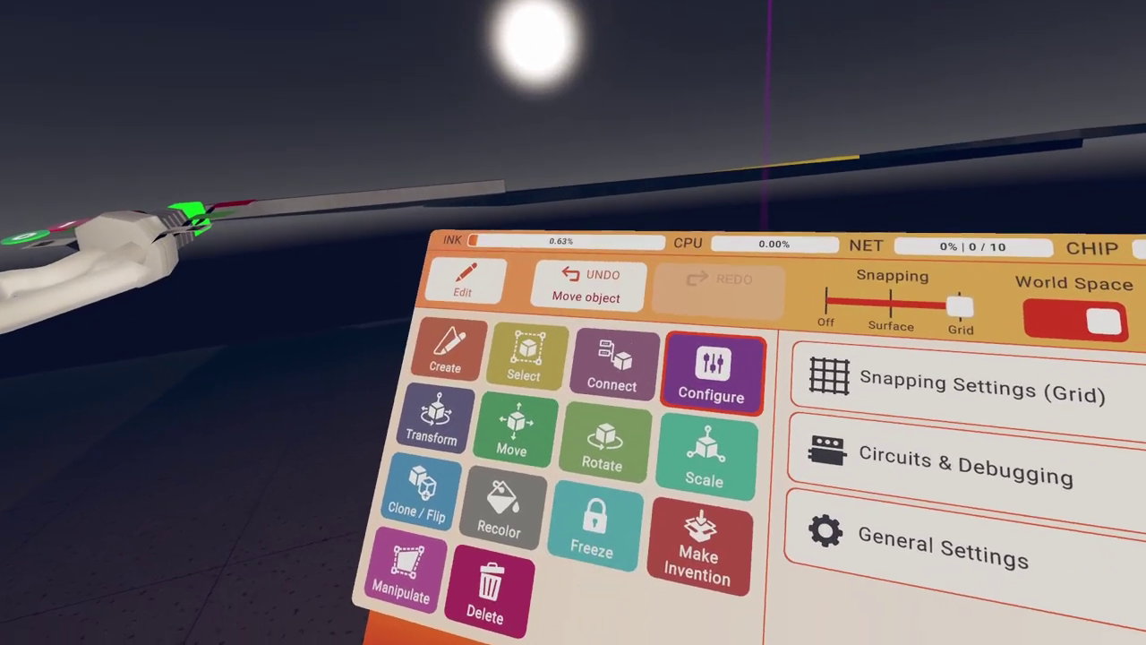
- Search the palette for "back" and place a Background Objects Chip in the room
{"action": "left_click", "coordinate": [450, 355]}
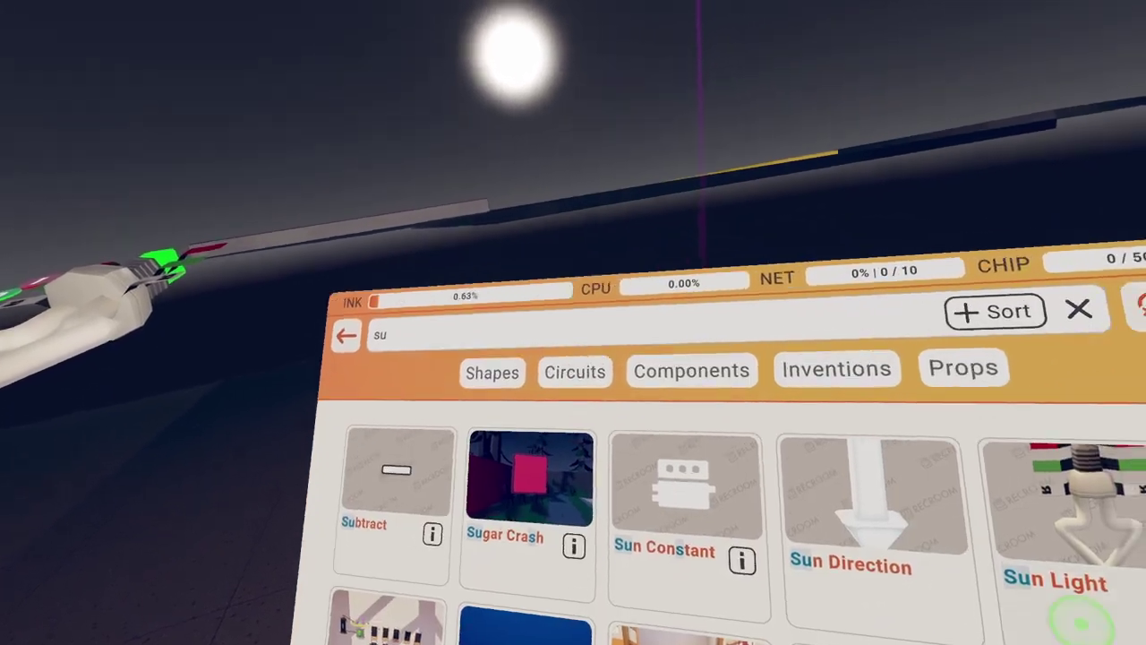
{"action": "left_click", "coordinate": [419, 487]}
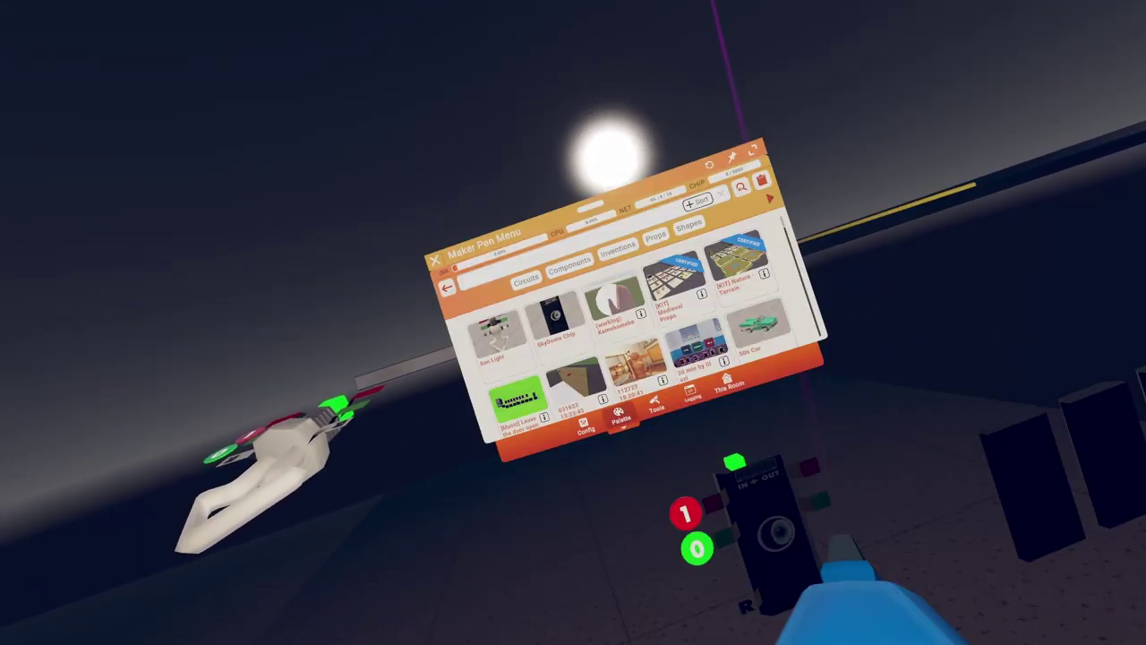
{"action": "left_click", "coordinate": [573, 247]}
{"action": "type", "text": "b"}
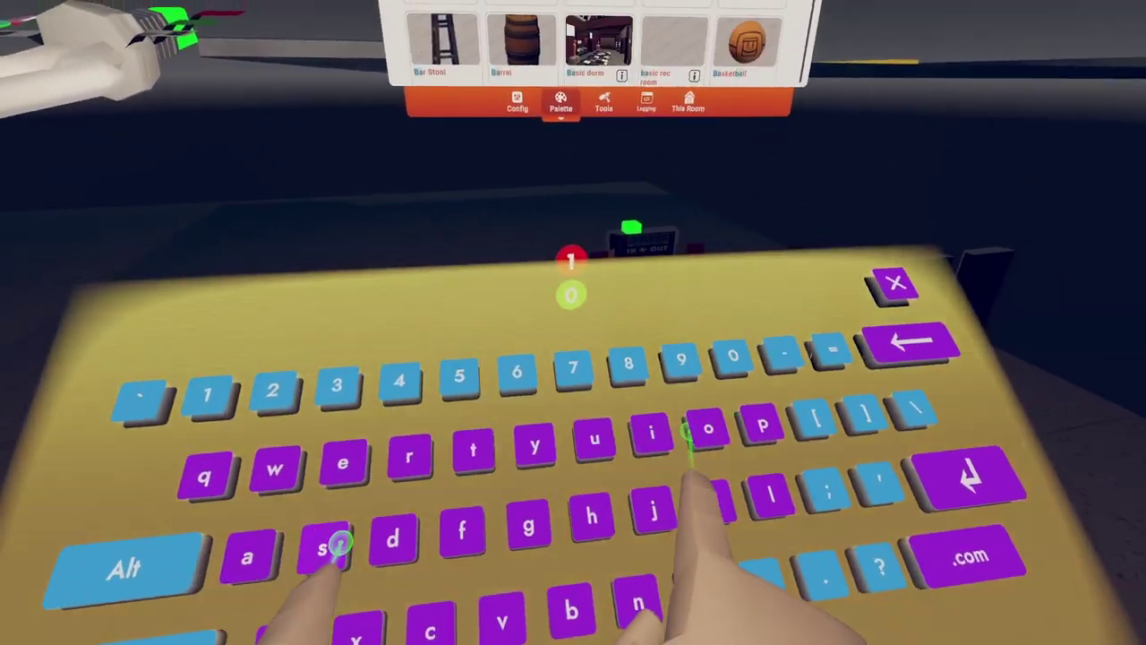
{"action": "type", "text": "ack"}
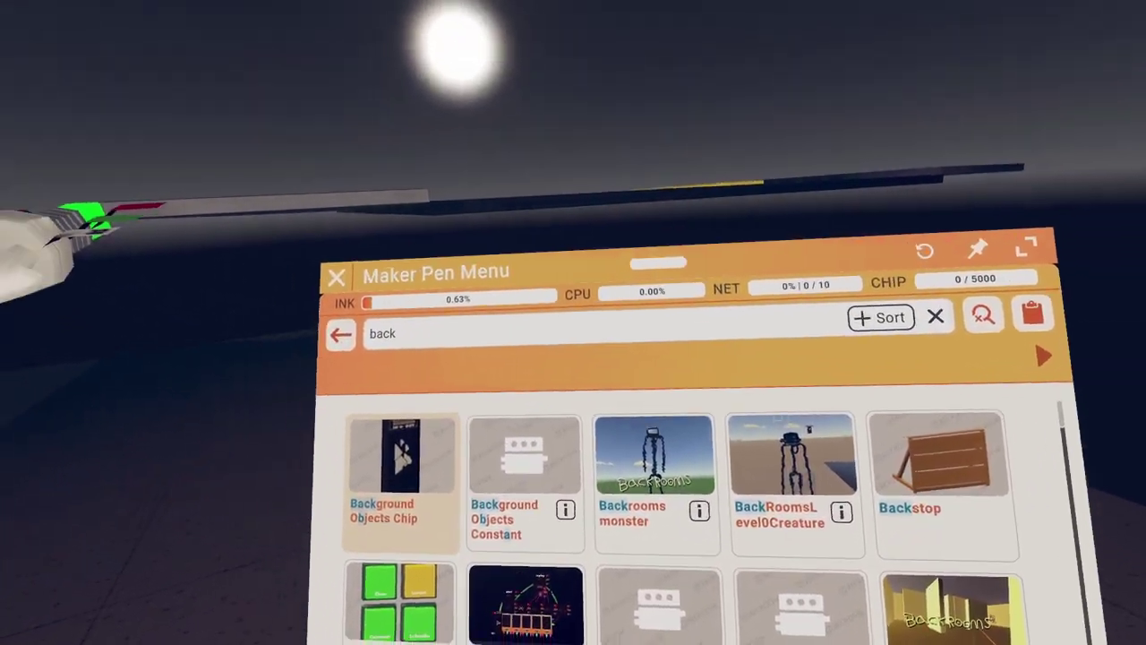
{"action": "left_click", "coordinate": [401, 482]}
{"action": "left_click", "coordinate": [638, 242]}
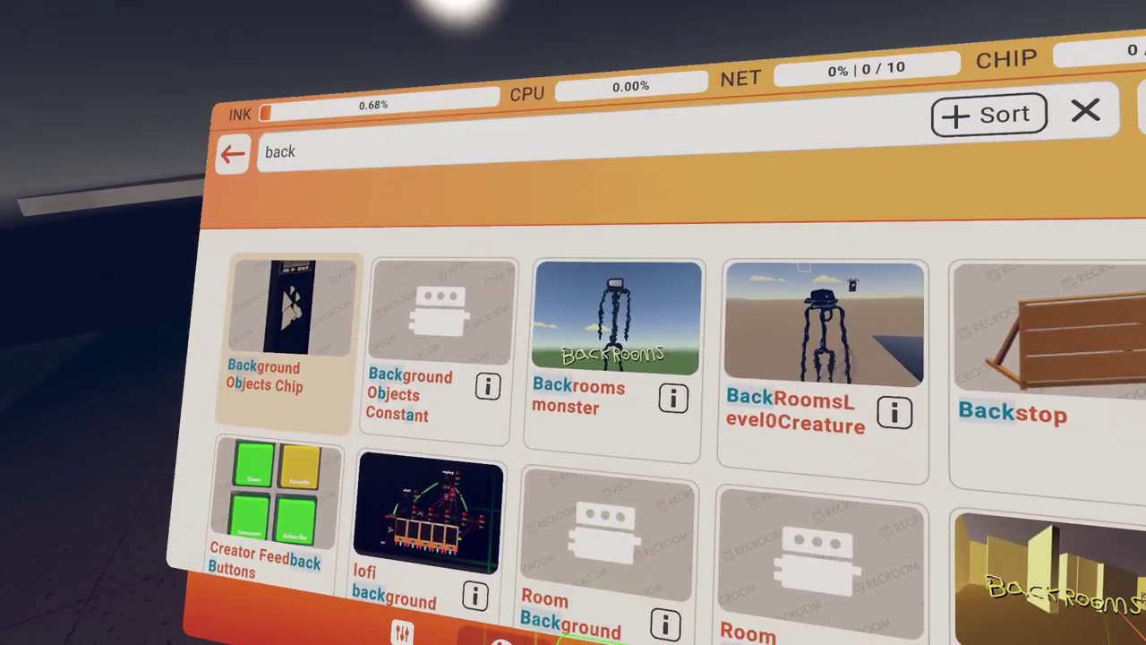
- Configure the Background Objects Chip with Stars set to Night stars
{"action": "left_click", "coordinate": [233, 153]}
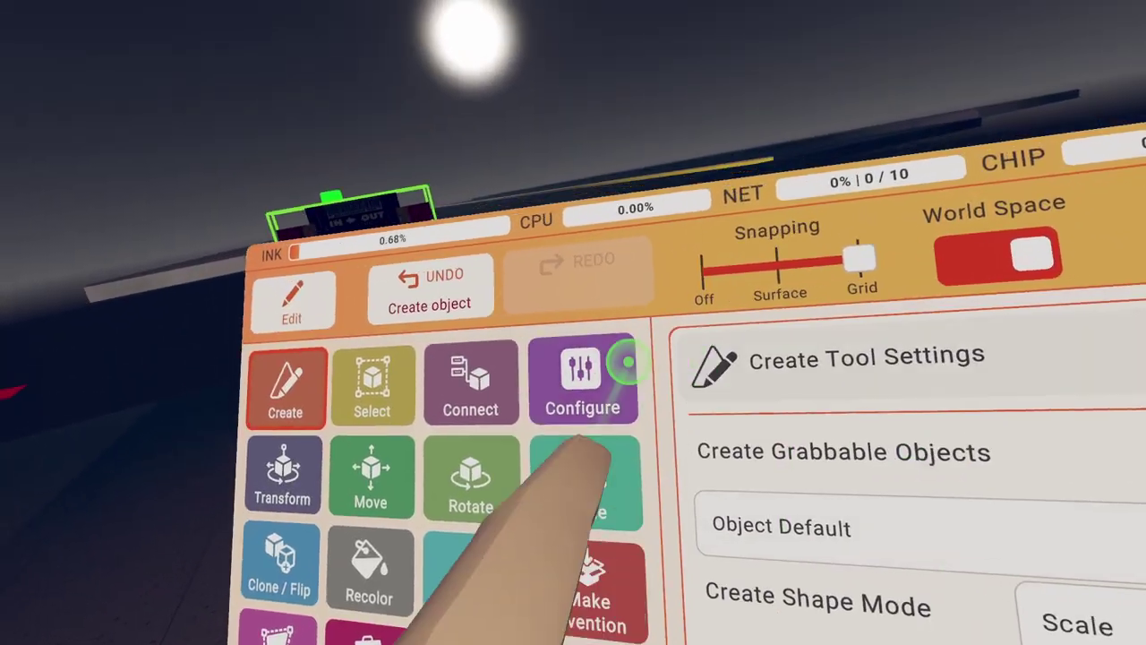
{"action": "left_click", "coordinate": [586, 379]}
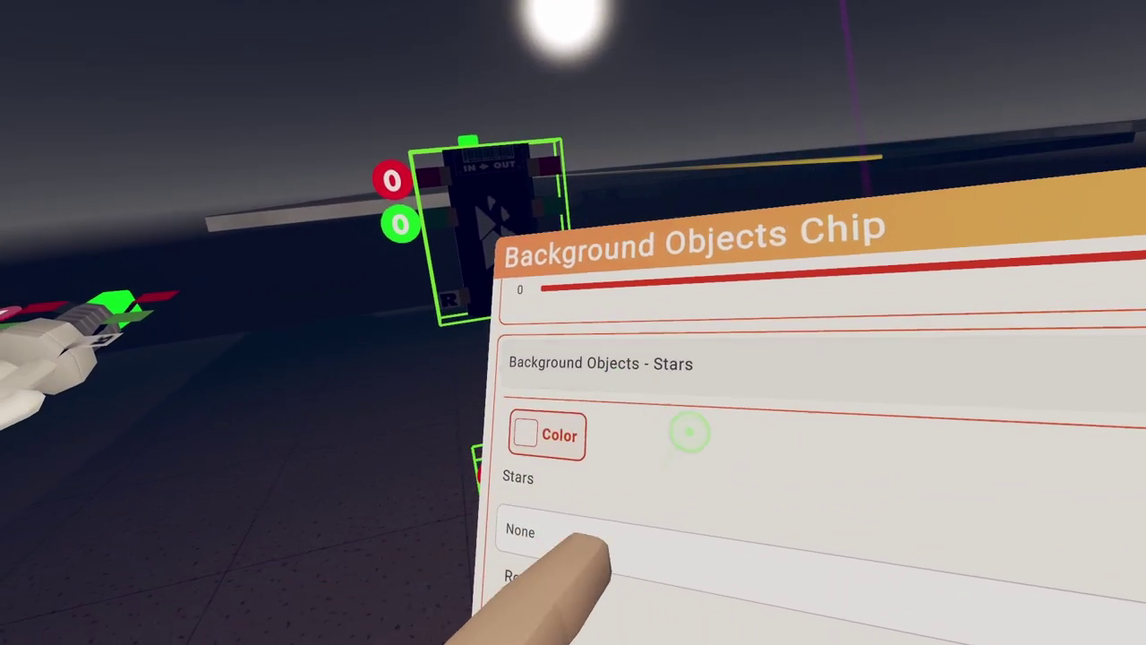
{"action": "left_click", "coordinate": [689, 432]}
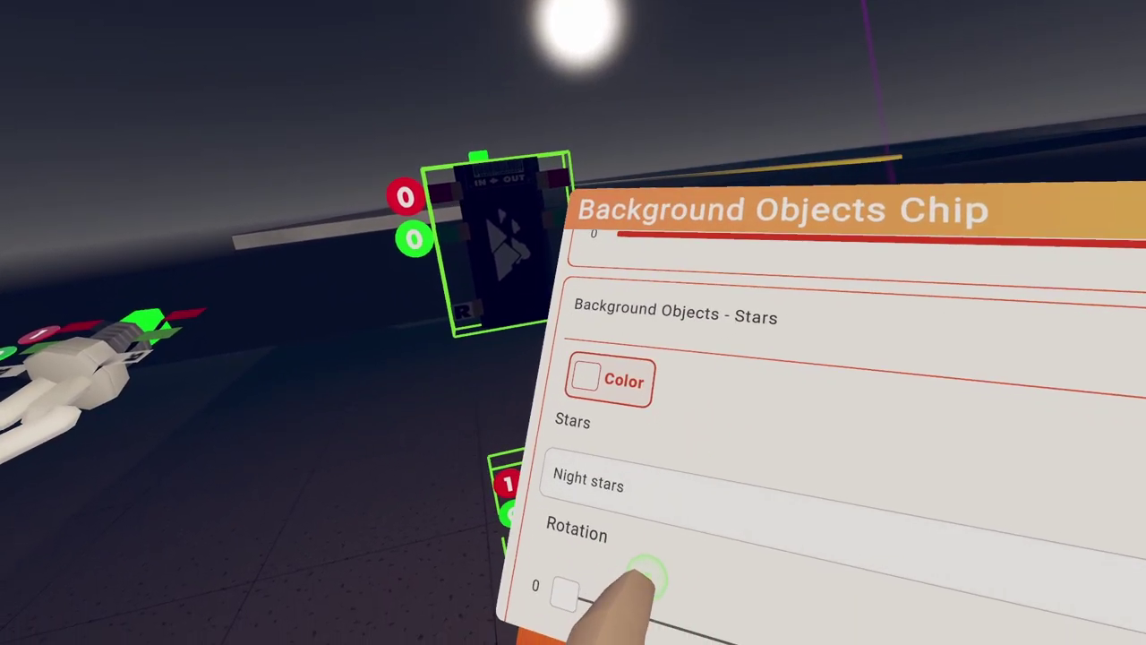
{"action": "scroll", "coordinate": [670, 555], "scroll_direction": "down", "scroll_amount": 2}
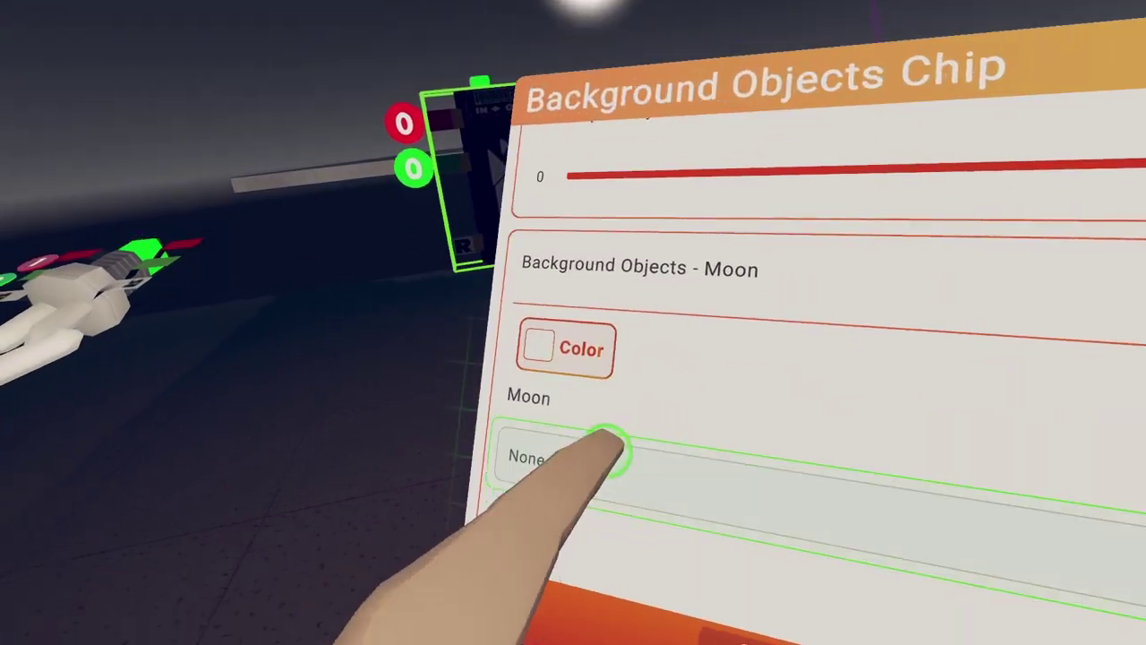
- Set the Background Objects Chip's Moon to Full moon
{"action": "left_click", "coordinate": [511, 637]}
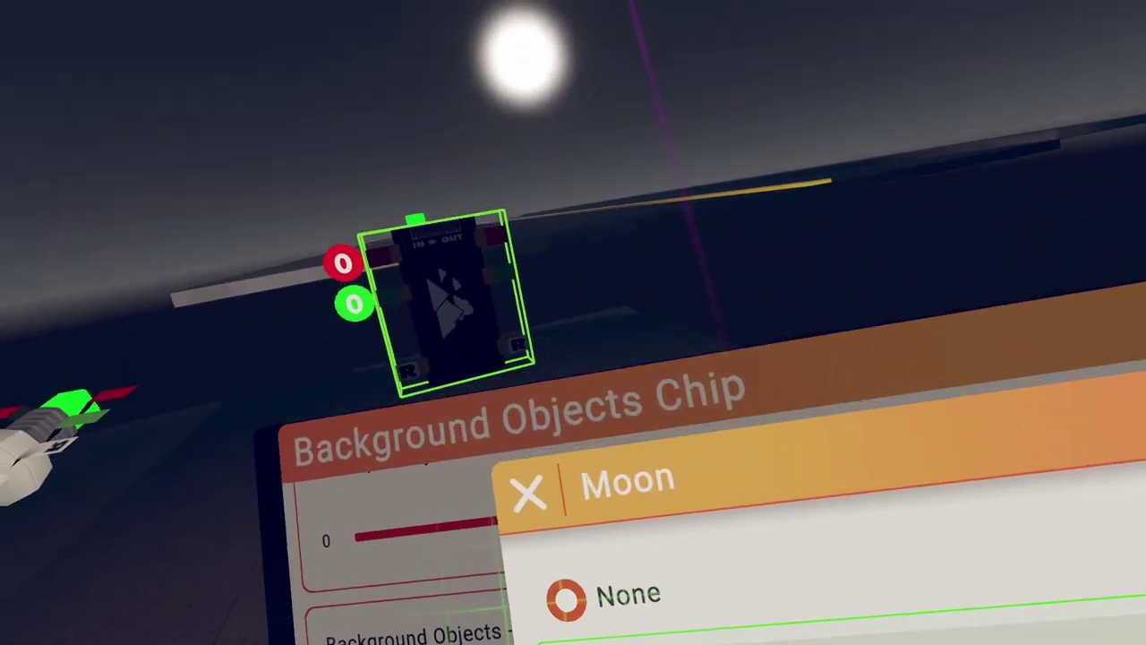
{"action": "left_click", "coordinate": [681, 636]}
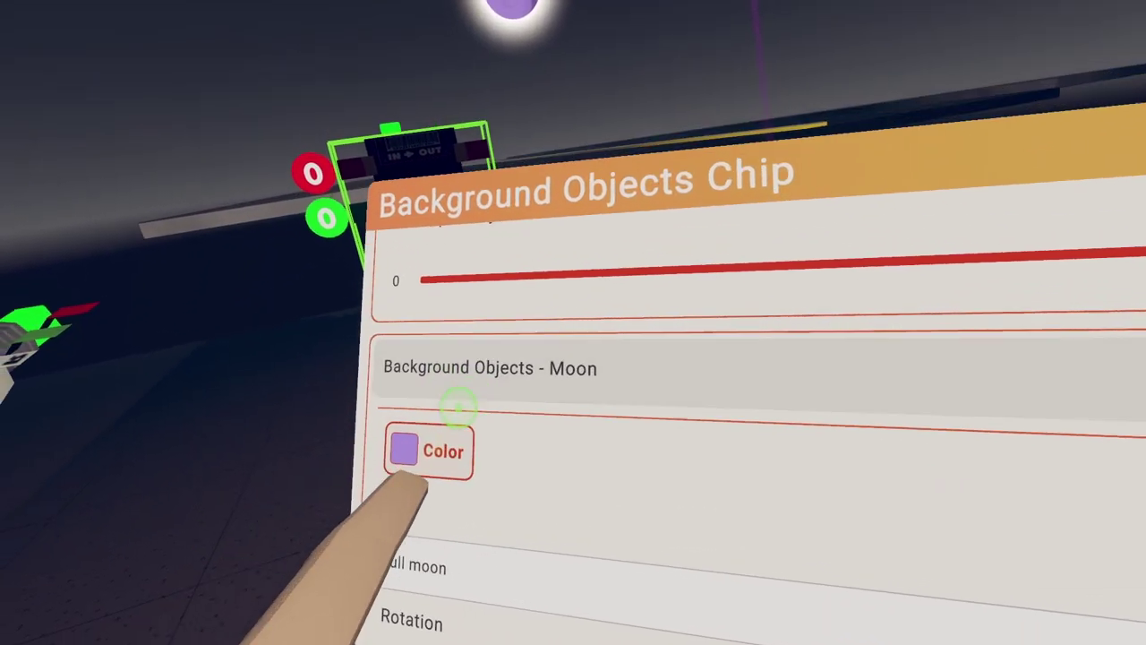
{"action": "left_click", "coordinate": [401, 448]}
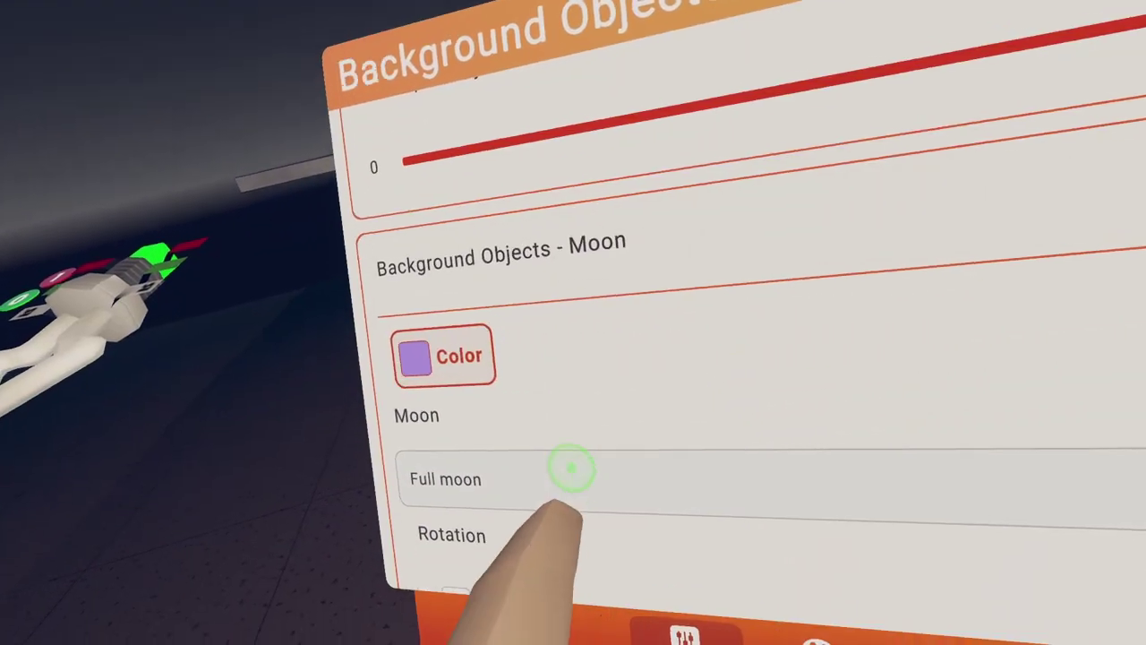
- Try the patterned yellow moon type below Full moon, and return the Moon setting to Full moon
{"action": "left_click", "coordinate": [572, 469]}
{"action": "left_click", "coordinate": [550, 504]}
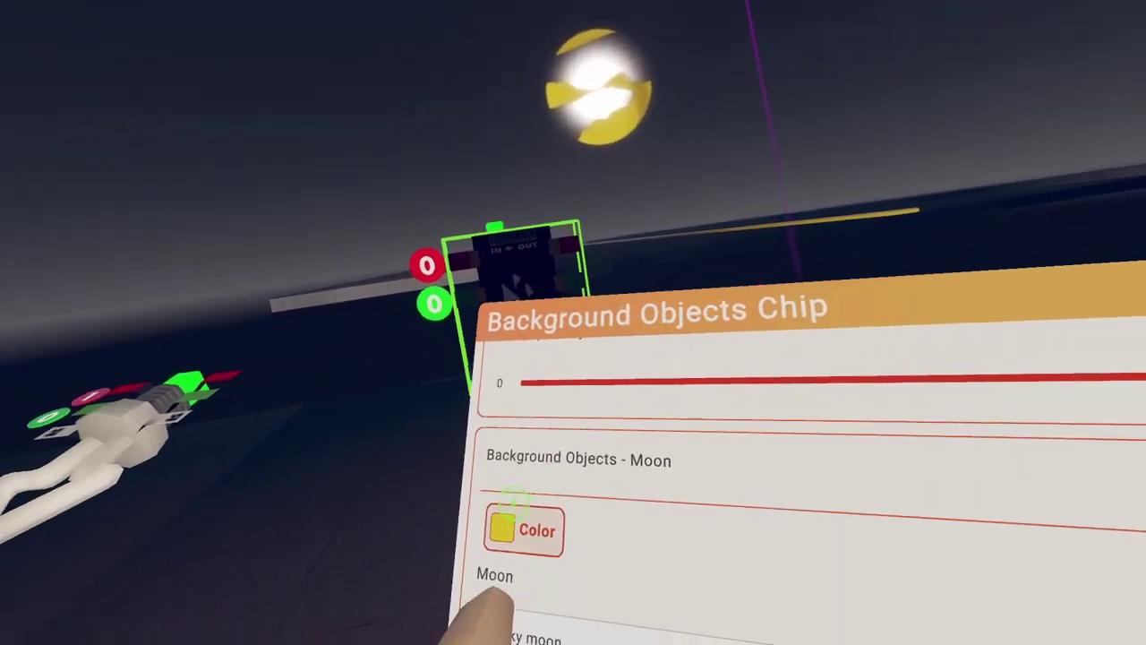
{"action": "left_click", "coordinate": [522, 531]}
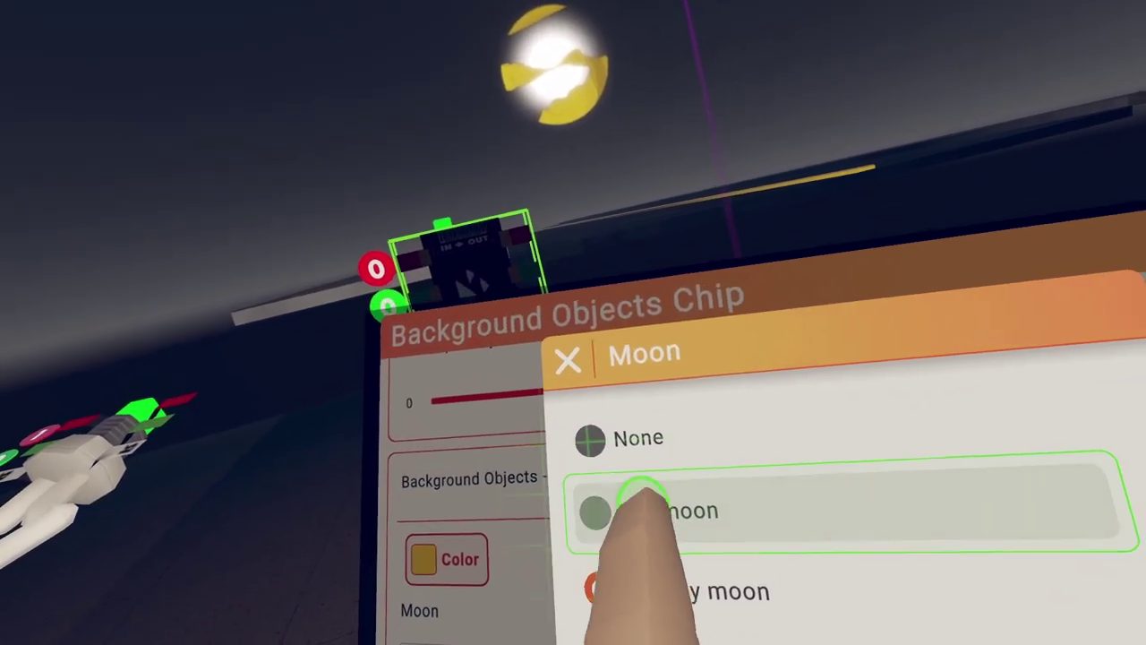
{"action": "left_click", "coordinate": [641, 495]}
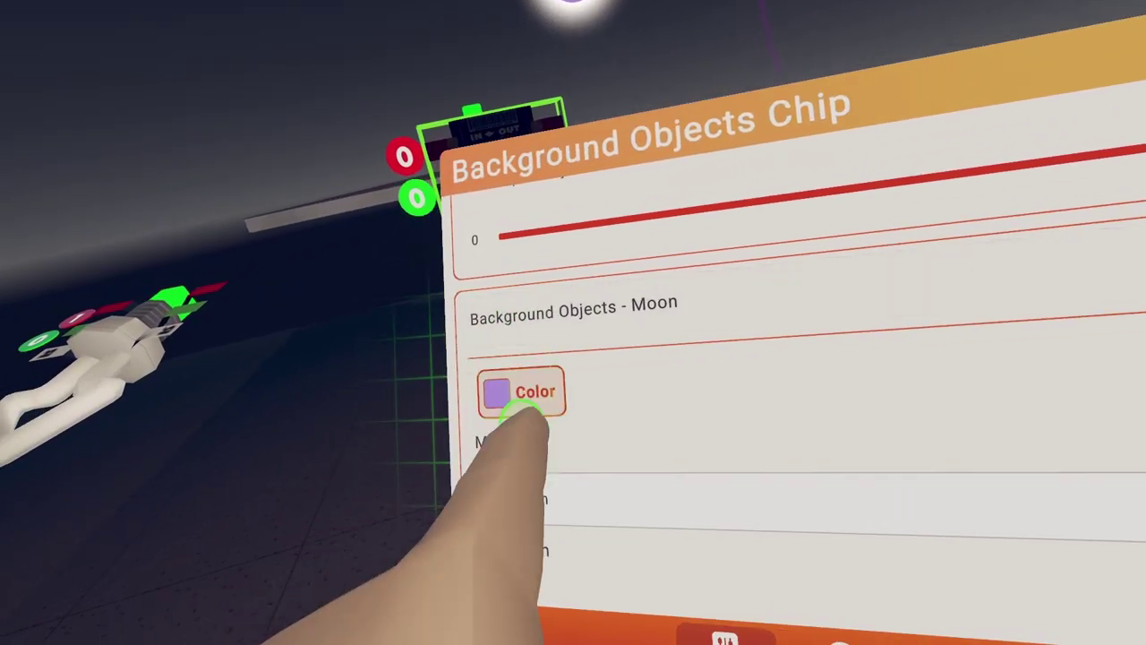
- Choose a different color for the full moon from the color palette
{"action": "left_click", "coordinate": [523, 394]}
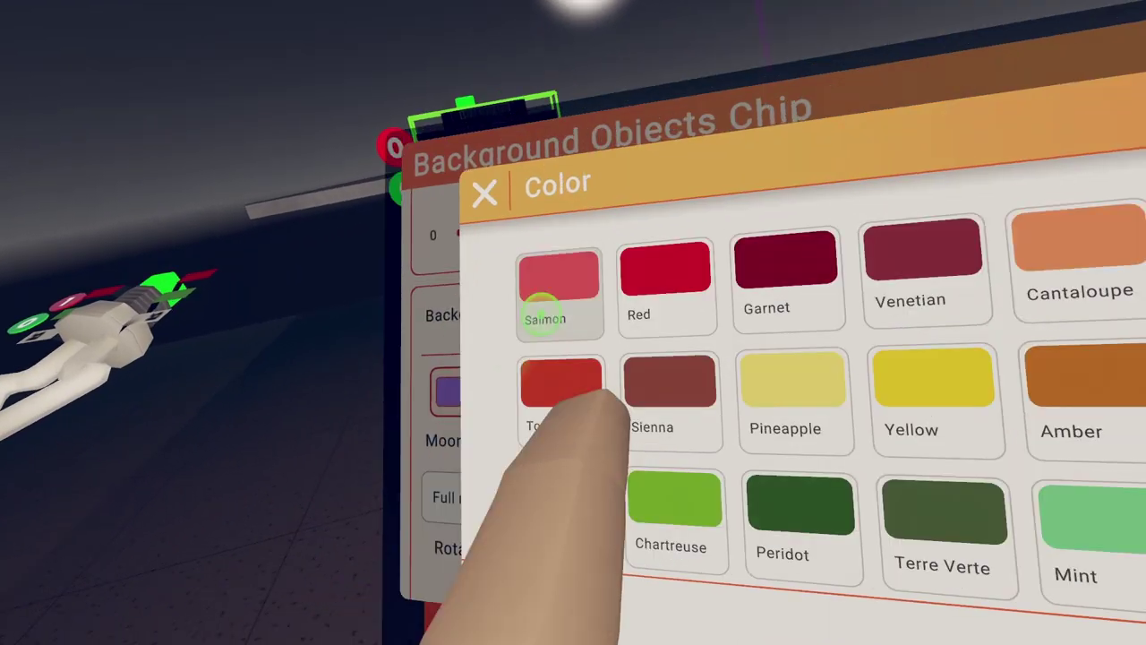
{"action": "left_click_drag", "start_coordinate": [1054, 366], "coordinate": [893, 519]}
{"action": "left_click", "coordinate": [724, 591]}
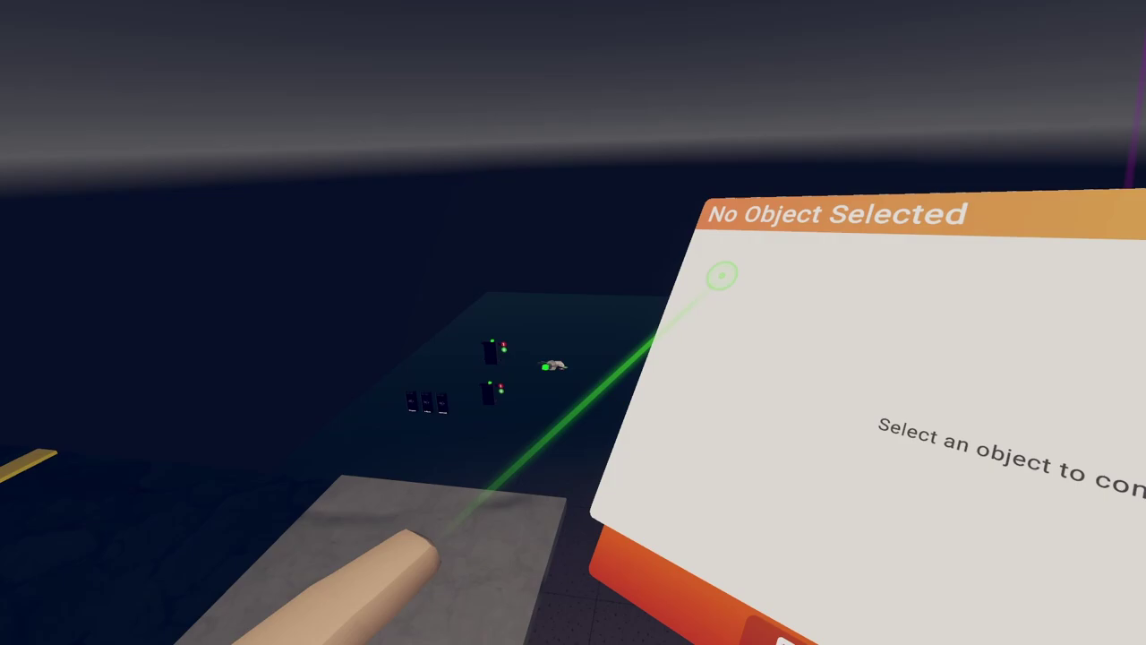
- Create a half-pipe from the basic shapes as the tunnel arch over the road, and reopen the object palette
{"action": "left_click", "coordinate": [646, 640]}
{"action": "left_click", "coordinate": [519, 378]}
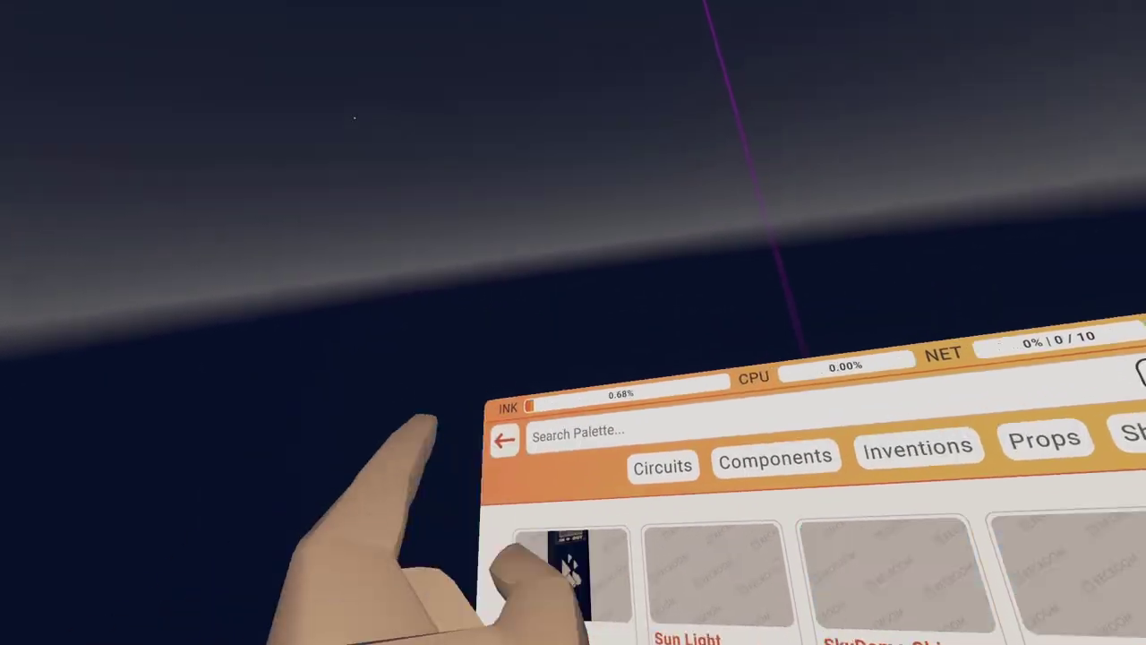
{"action": "left_click", "coordinate": [501, 446]}
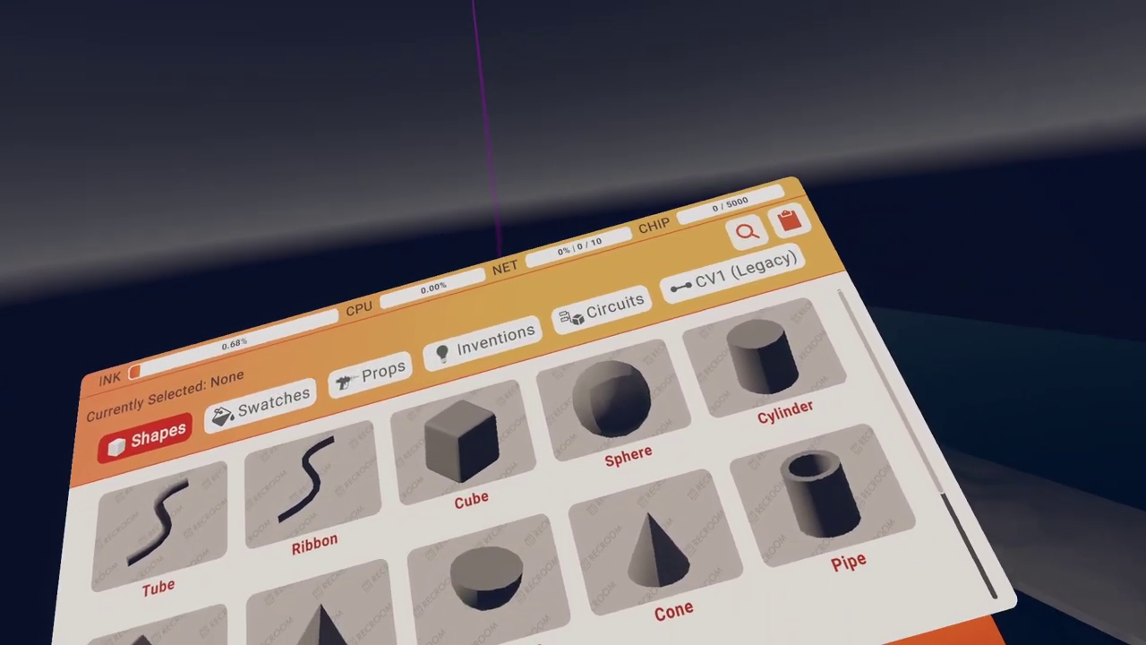
{"action": "scroll", "coordinate": [565, 597], "scroll_direction": "down", "scroll_amount": 2}
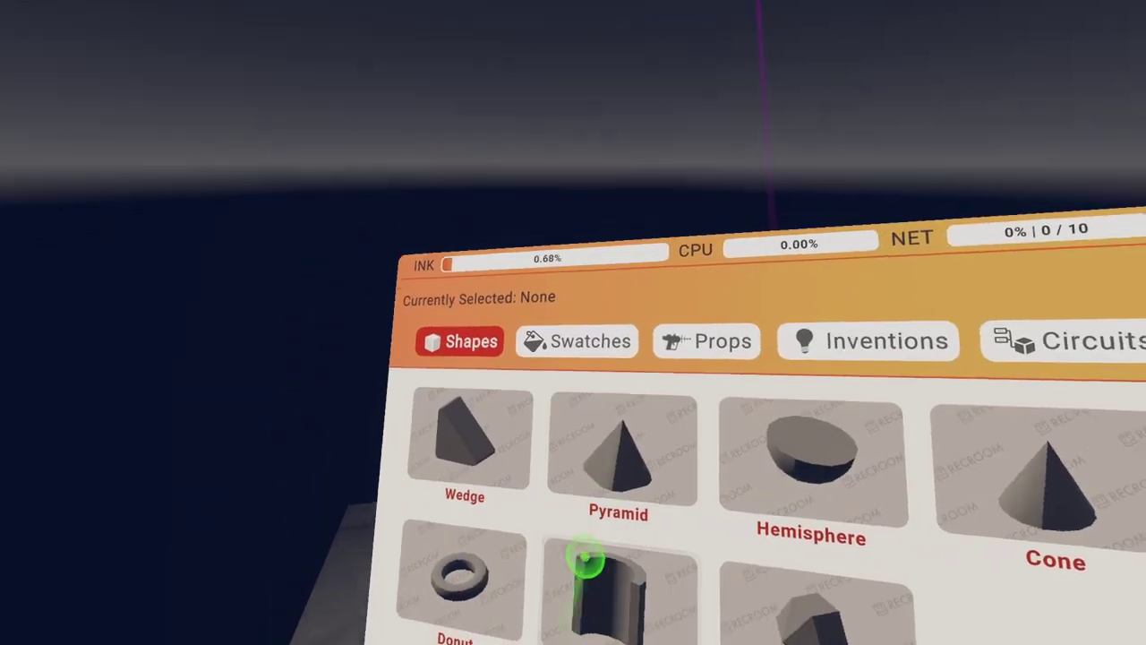
{"action": "left_click", "coordinate": [586, 561]}
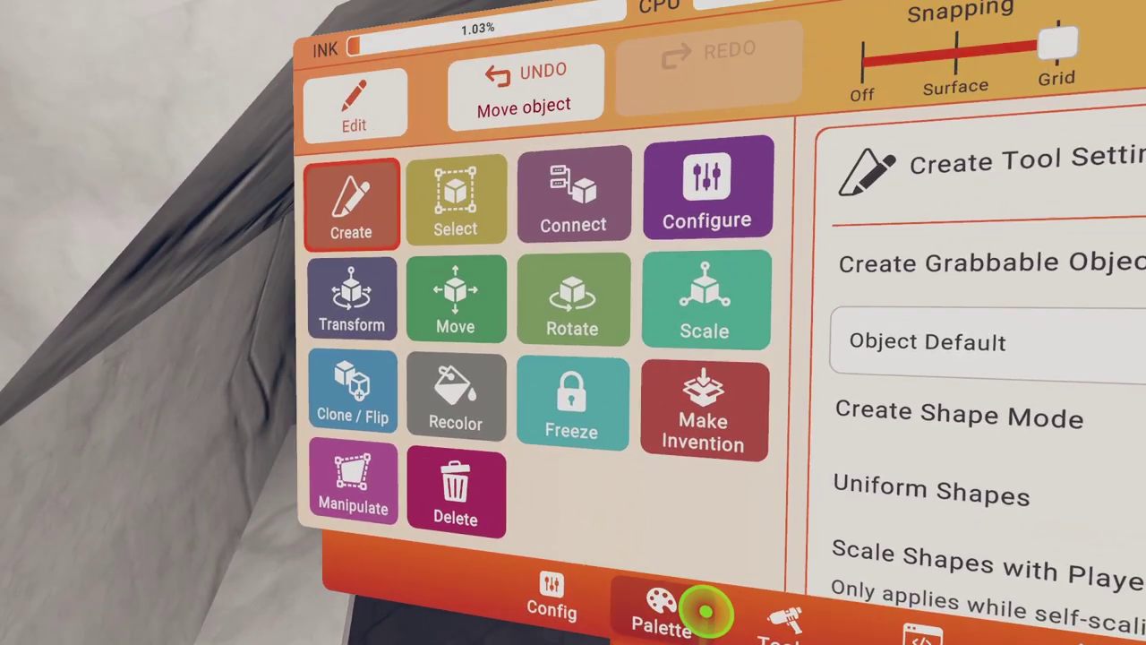
{"action": "left_click", "coordinate": [704, 613]}
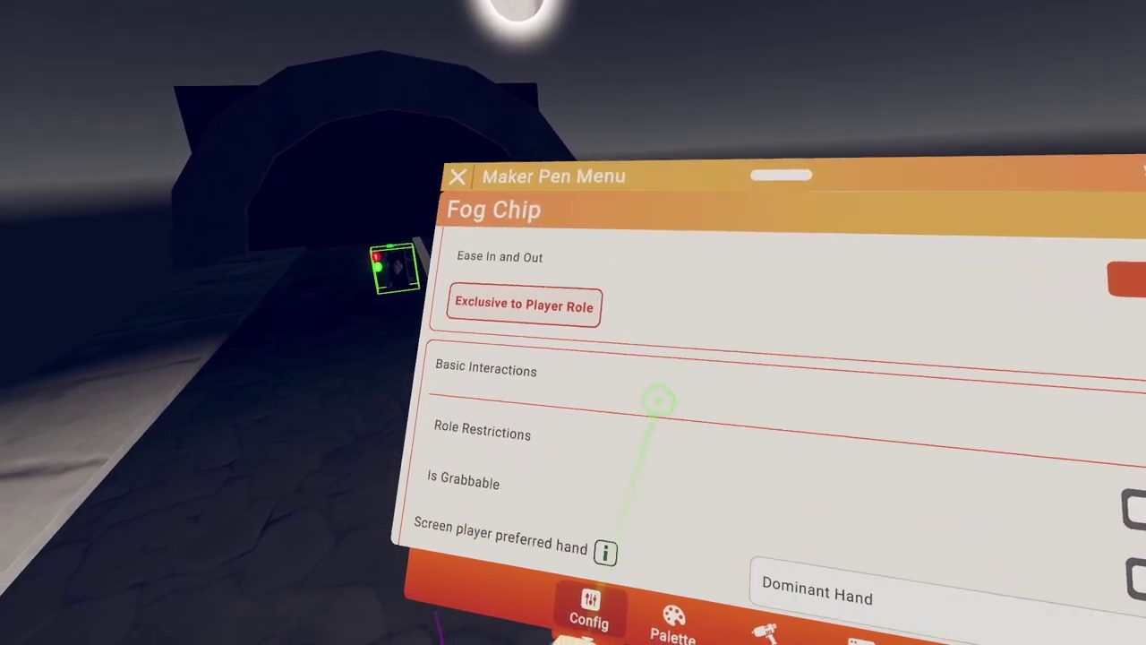
- Edit the Fog Chip's Start Distance value and return to the editing tools
{"action": "scroll", "coordinate": [626, 344], "scroll_direction": "up", "scroll_amount": 10}
{"action": "left_click", "coordinate": [806, 414]}
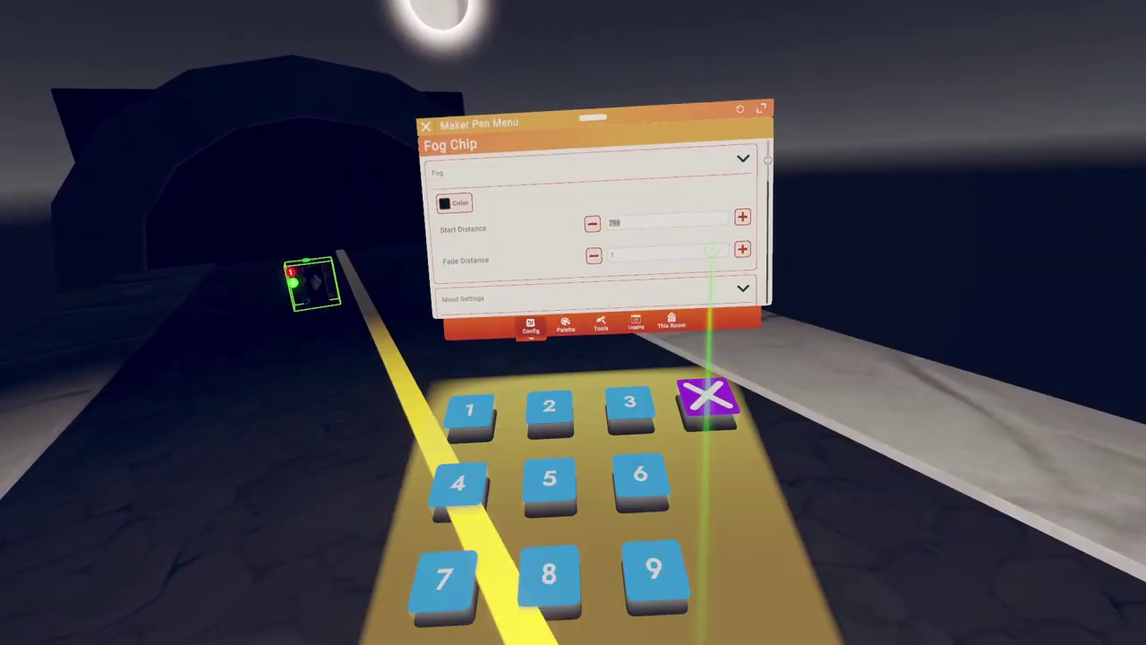
{"action": "left_click", "coordinate": [515, 639]}
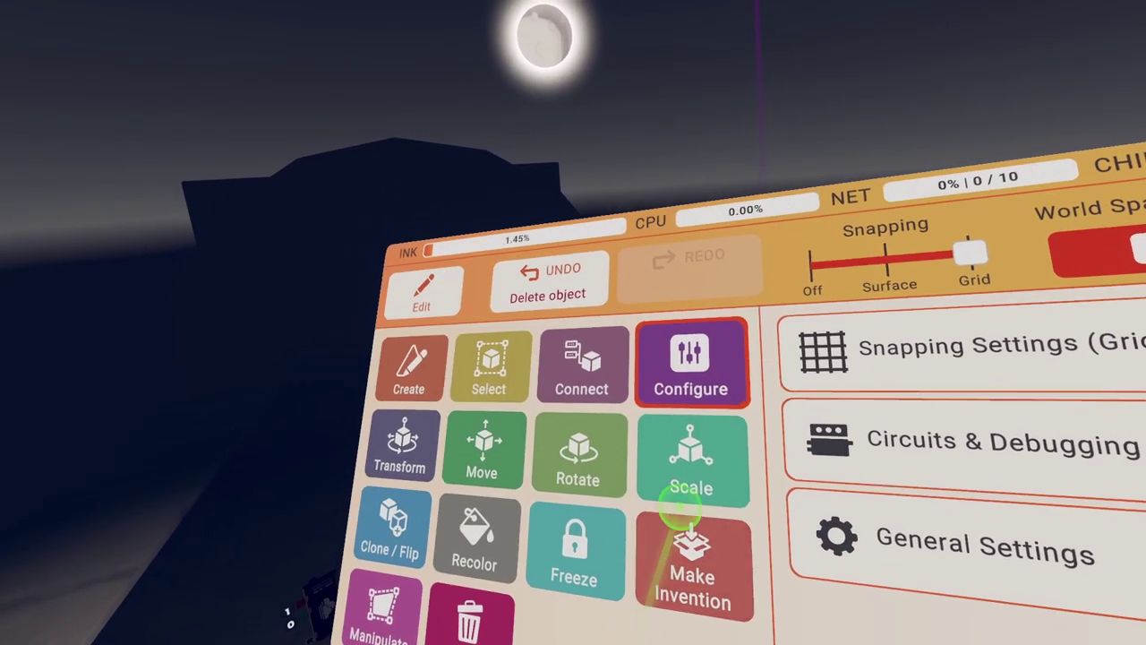
{"action": "left_click", "coordinate": [679, 503]}
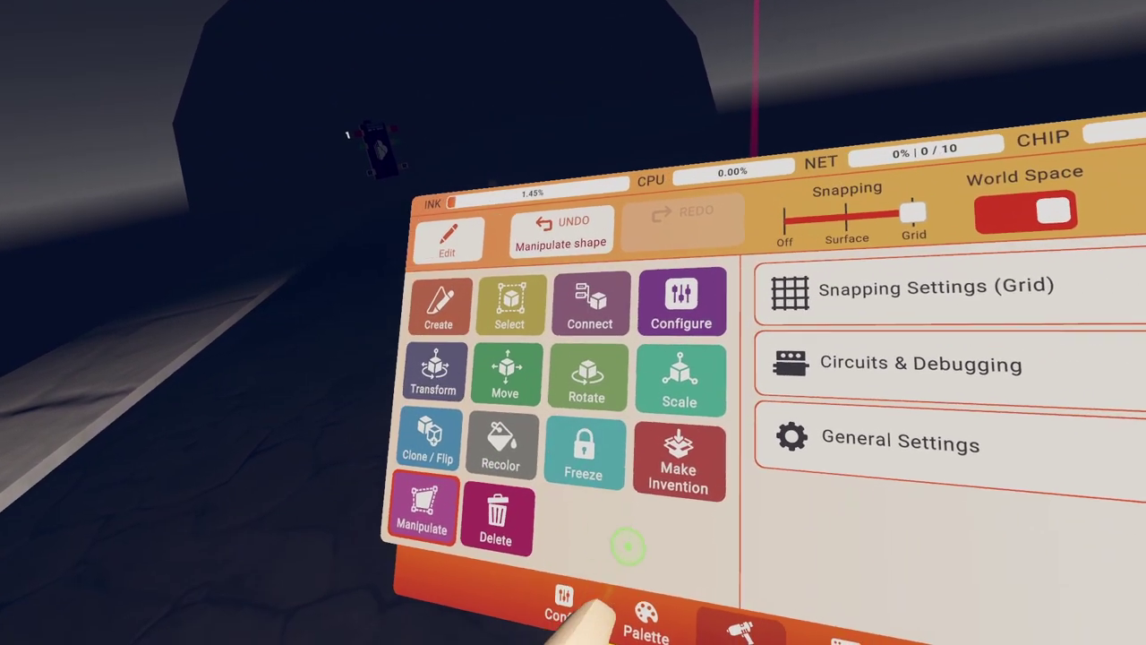
- Search the object palette for "link" and place a Link Button on the road in front of the tunnel
{"action": "left_click", "coordinate": [638, 618]}
{"action": "left_click", "coordinate": [502, 361]}
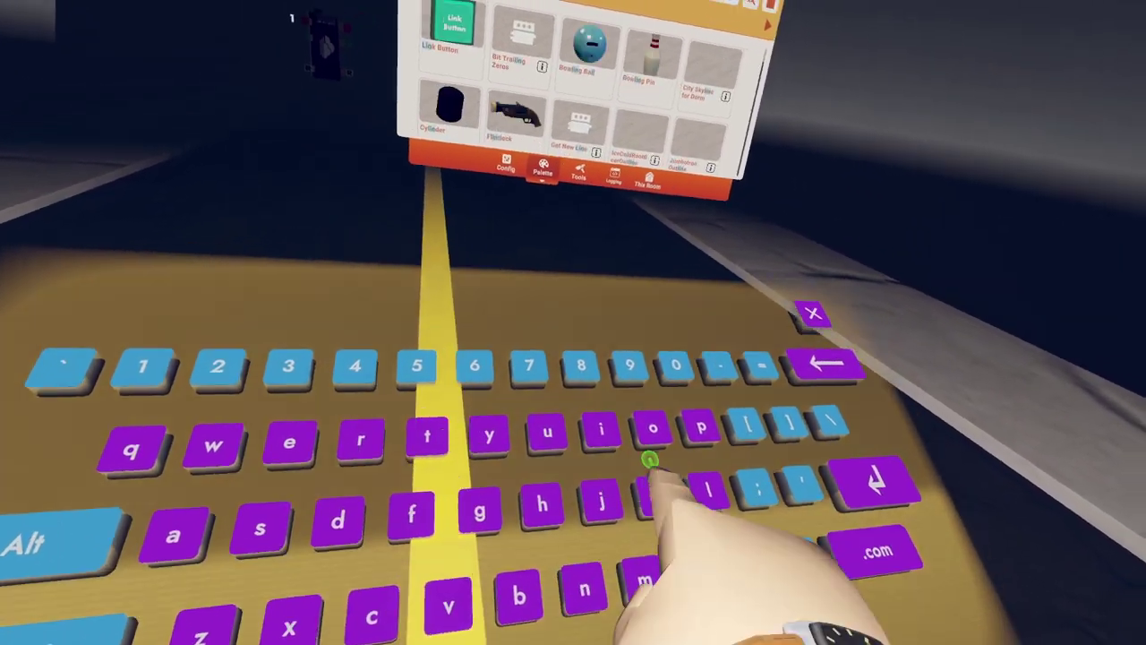
{"action": "left_click", "coordinate": [650, 484]}
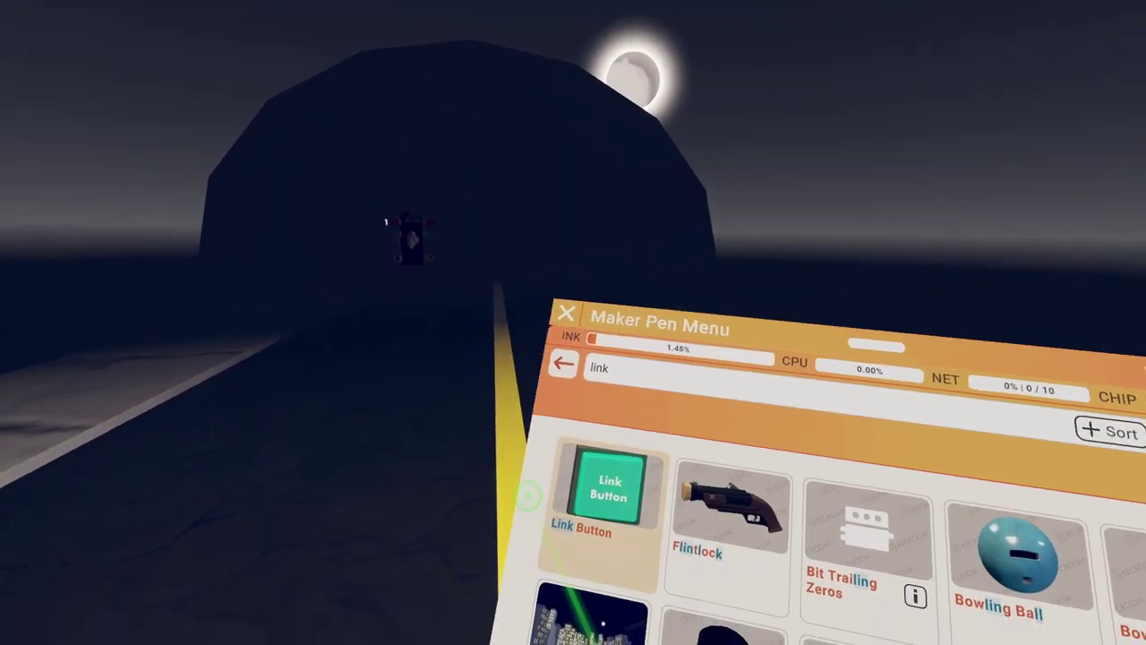
{"action": "left_click", "coordinate": [604, 491]}
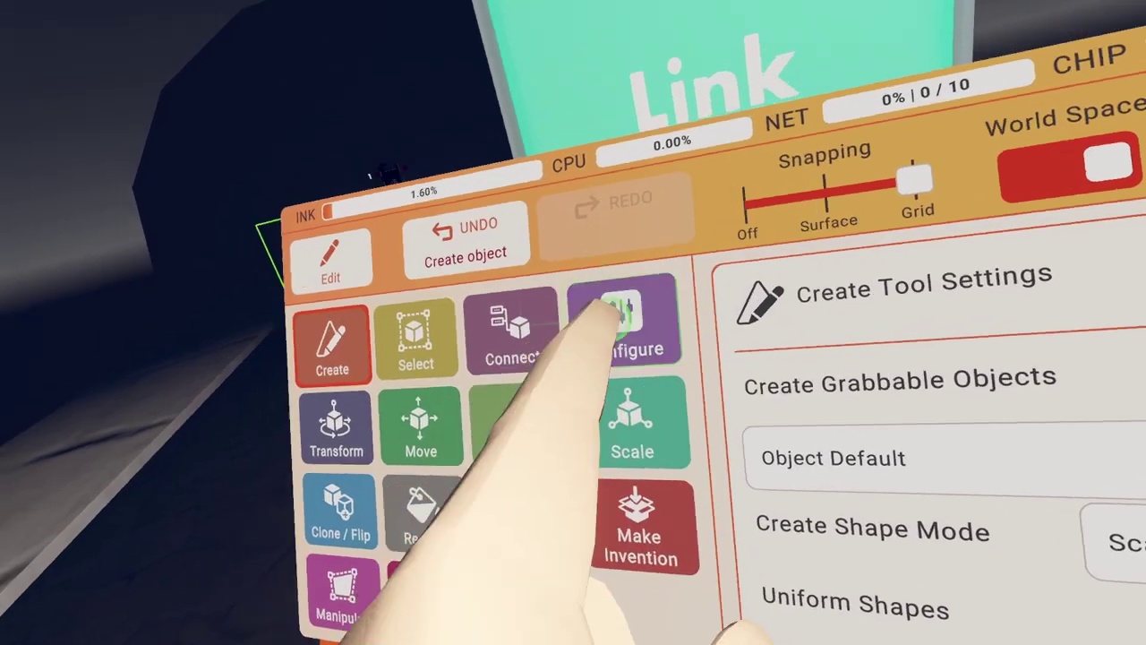
- Configure the Link Button with Link Type set to Player and the first listed player as its Link Object
{"action": "left_click", "coordinate": [618, 323]}
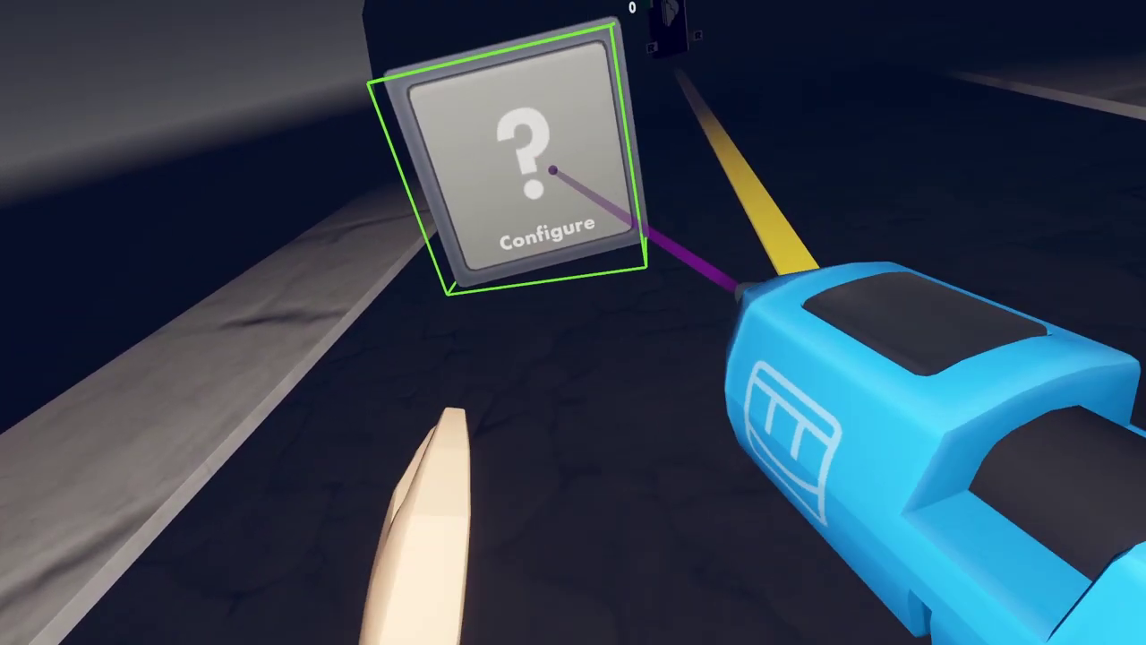
{"action": "left_click", "coordinate": [553, 169]}
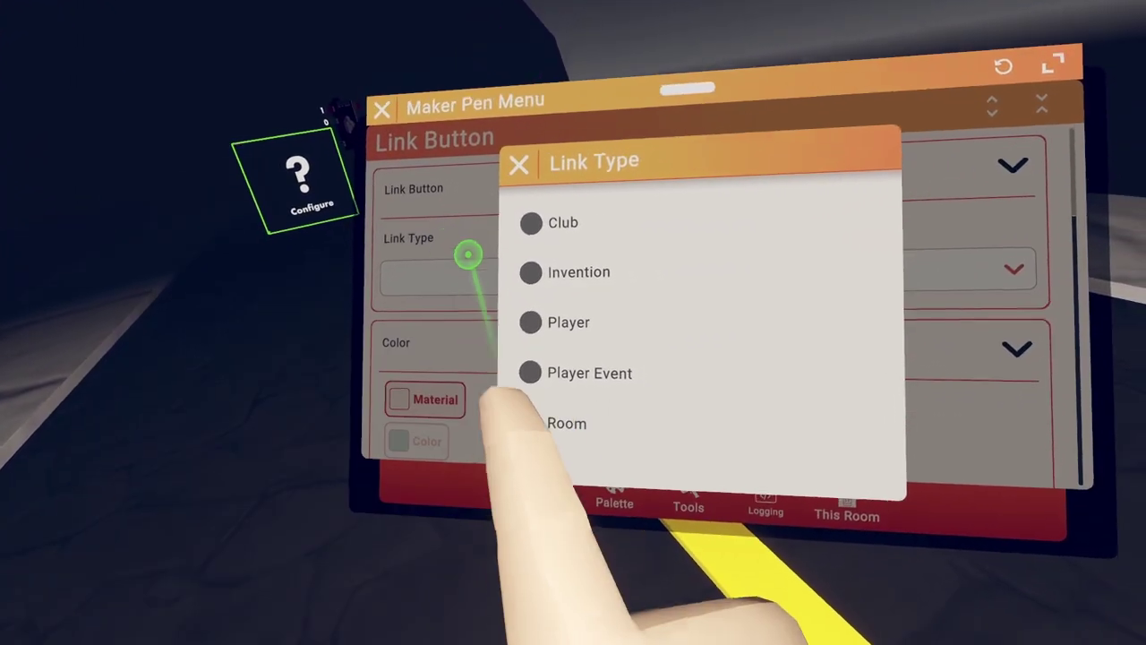
{"action": "left_click", "coordinate": [570, 360]}
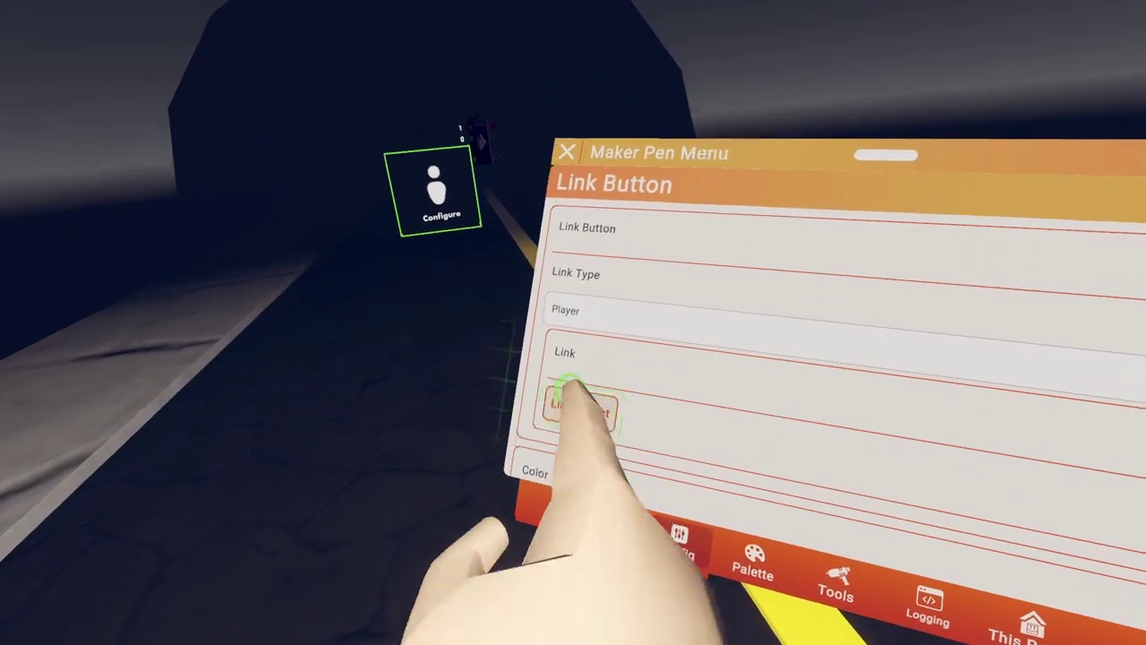
{"action": "left_click", "coordinate": [504, 399]}
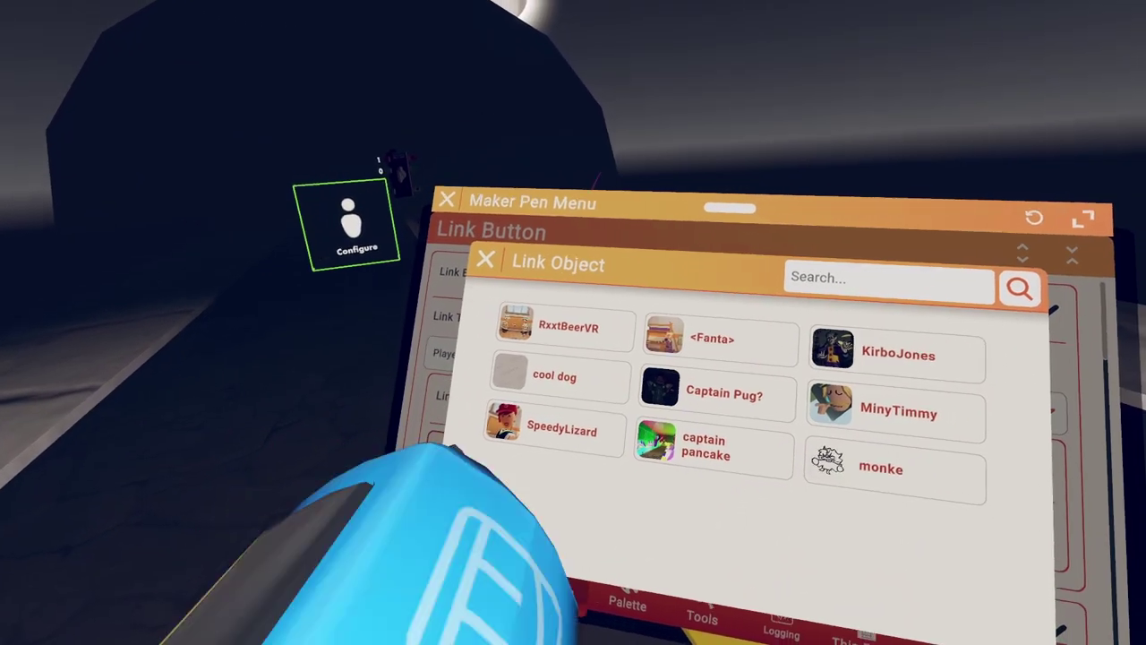
{"action": "left_click", "coordinate": [575, 323]}
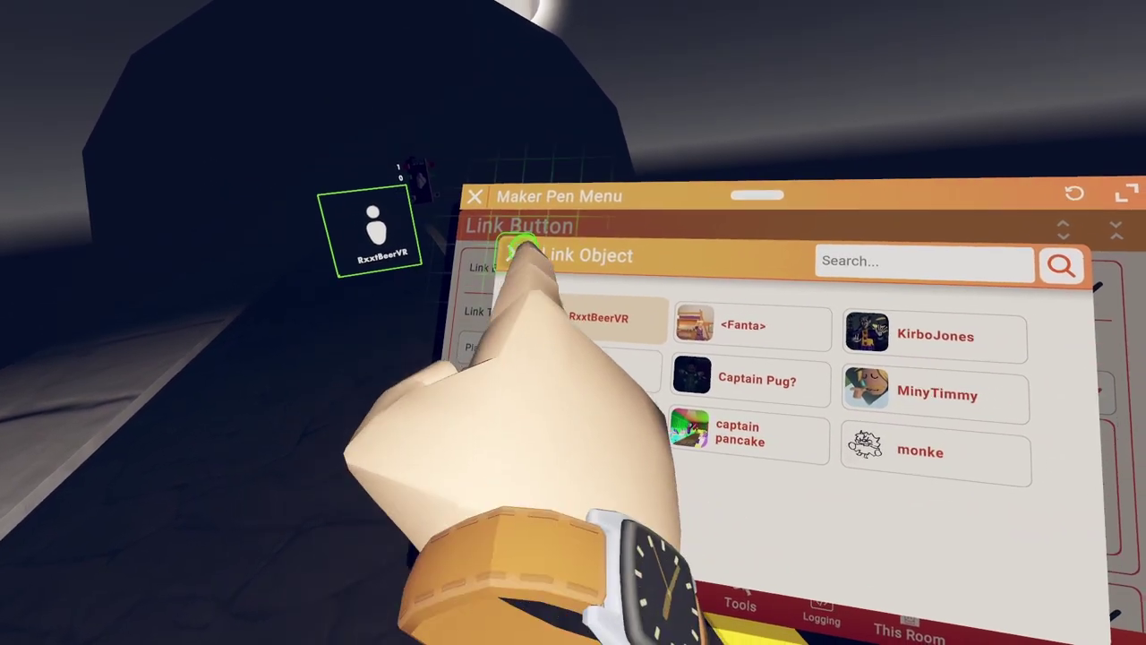
{"action": "scroll", "coordinate": [509, 326], "scroll_direction": "down", "scroll_amount": 1}
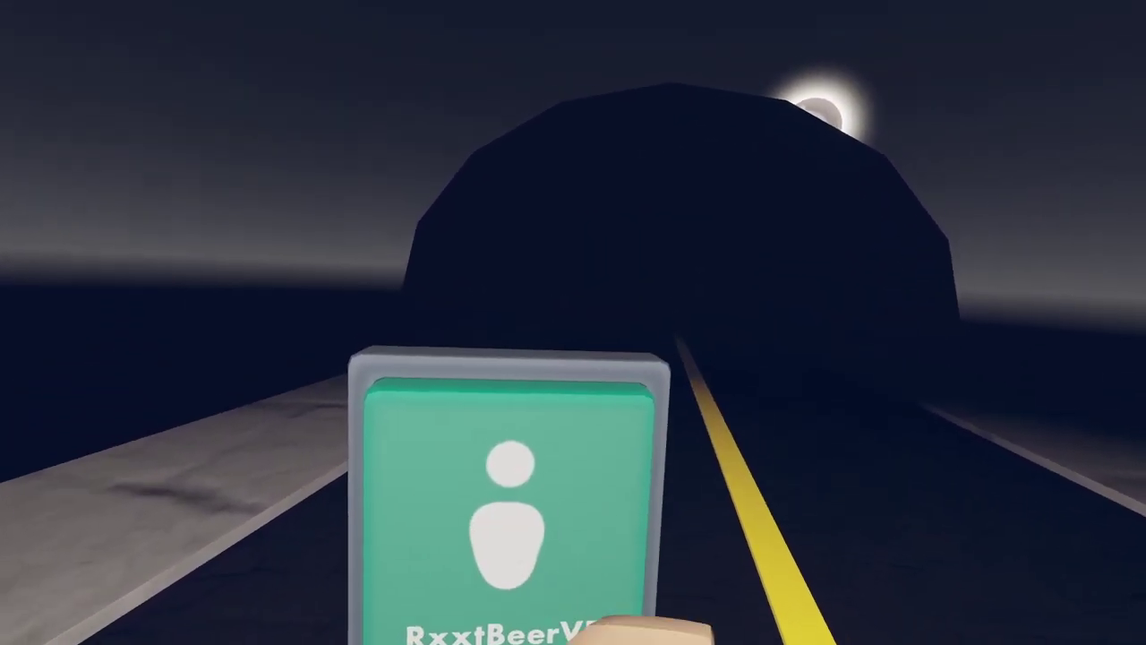
- Move the player Link Button off the middle of the road to the left sidewalk
{"action": "left_click", "coordinate": [582, 623]}
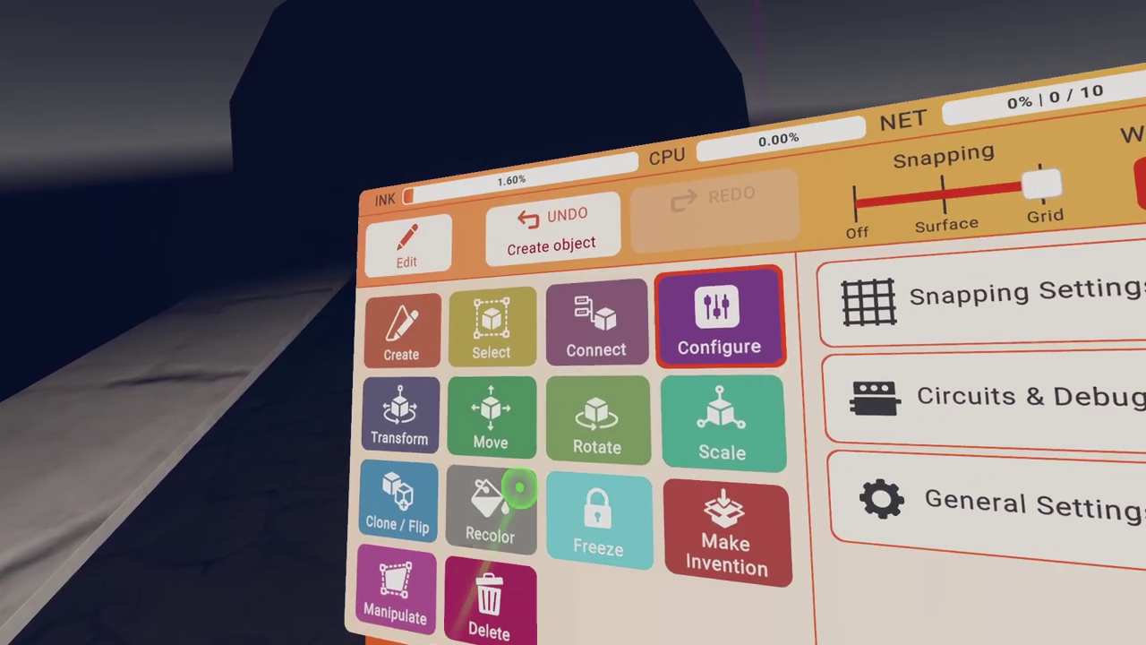
{"action": "left_click", "coordinate": [547, 385]}
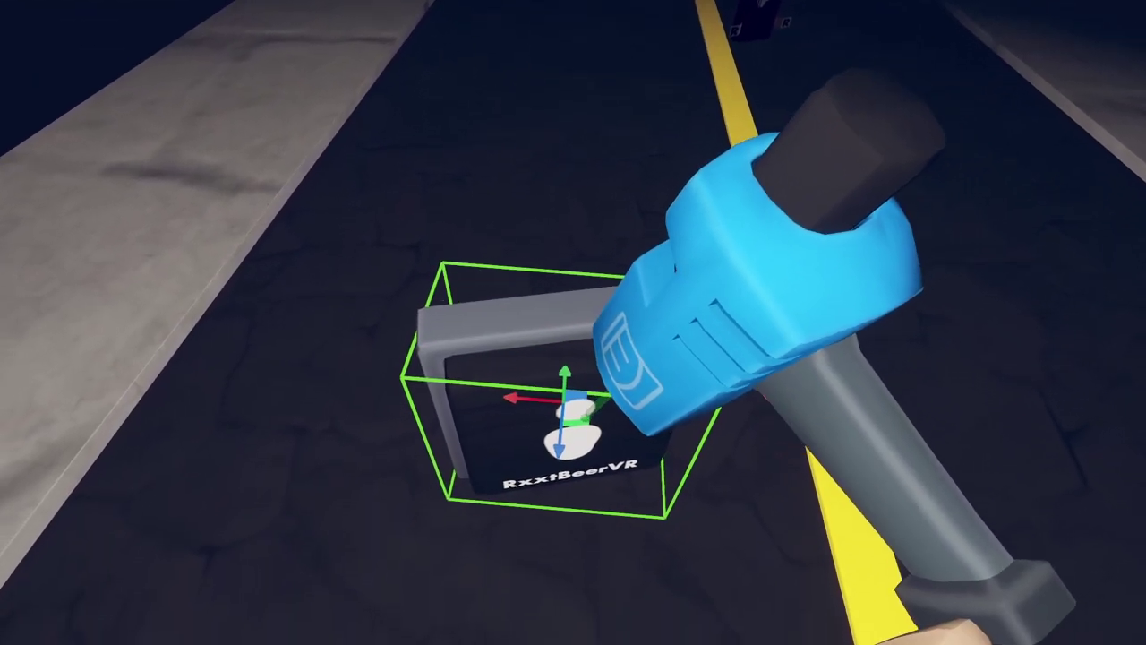
{"action": "left_click_drag", "start_coordinate": [574, 394], "coordinate": [542, 360]}
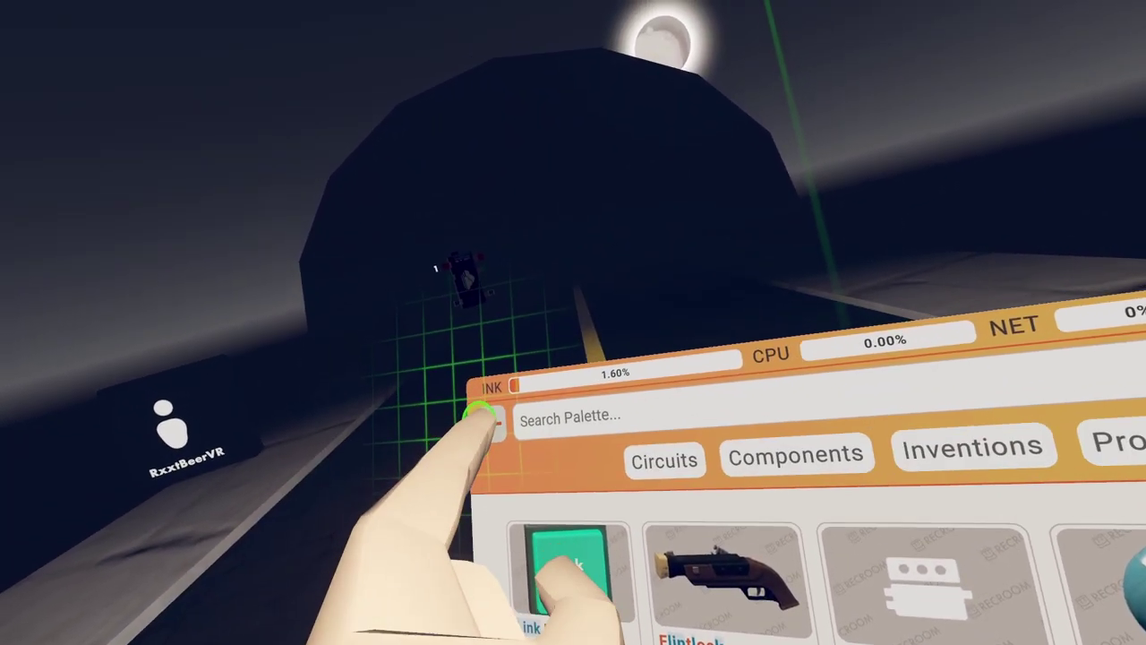
- Search the object palette for "text" and place a Text object above the road before the tunnel
{"action": "left_click", "coordinate": [486, 419]}
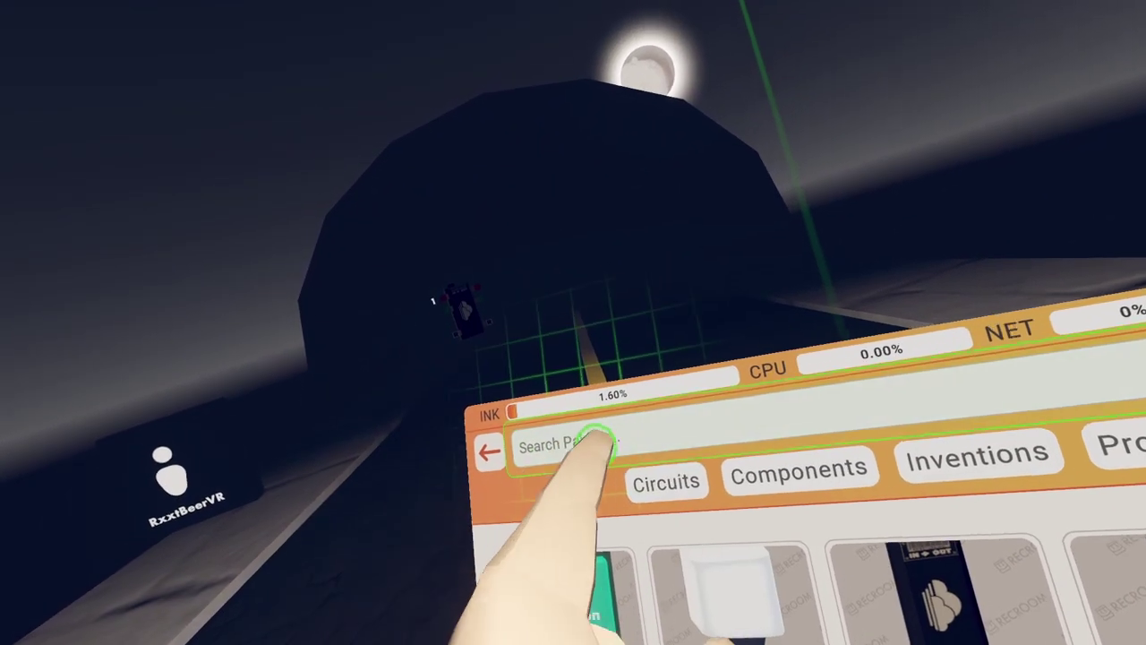
{"action": "type", "text": "text"}
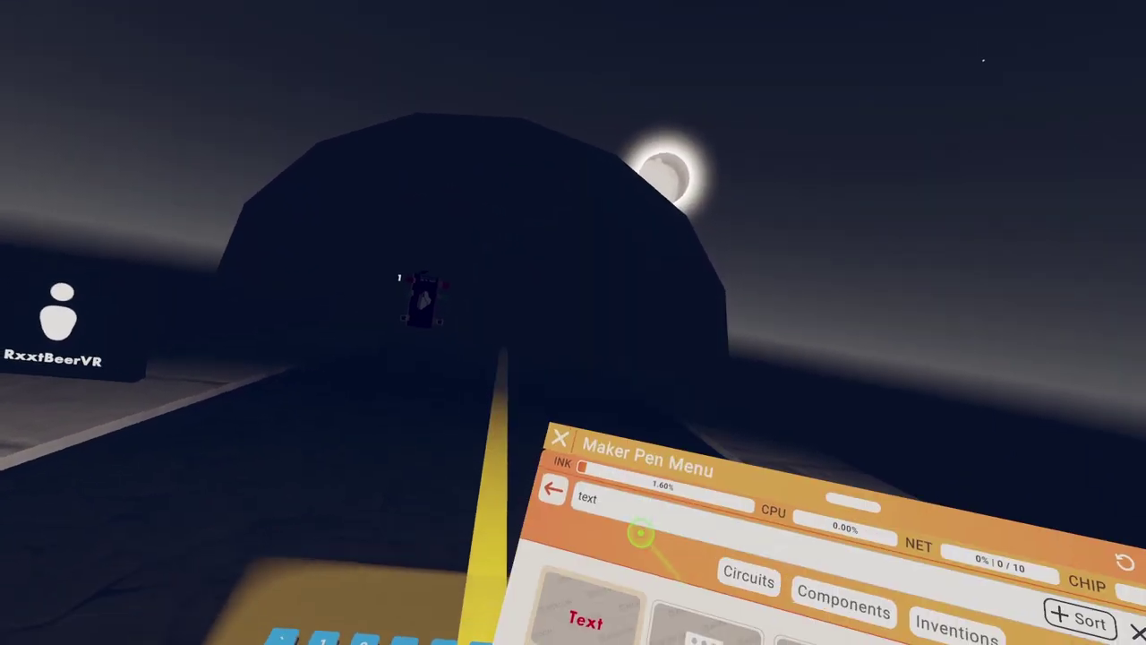
{"action": "left_click", "coordinate": [568, 484]}
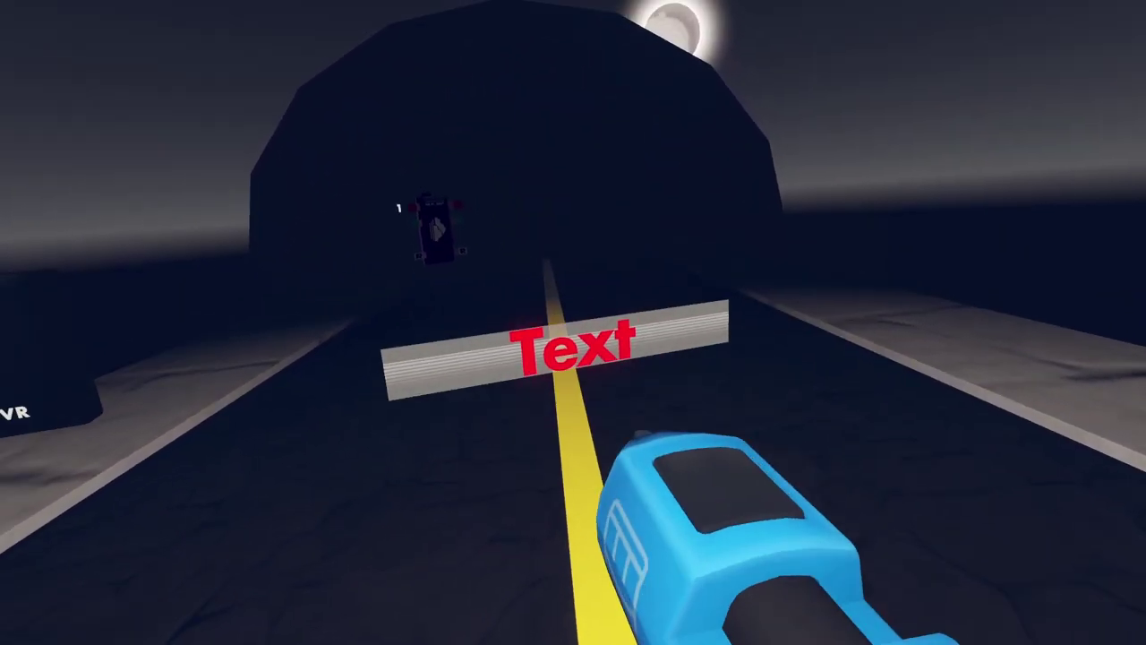
{"action": "left_click", "coordinate": [618, 346]}
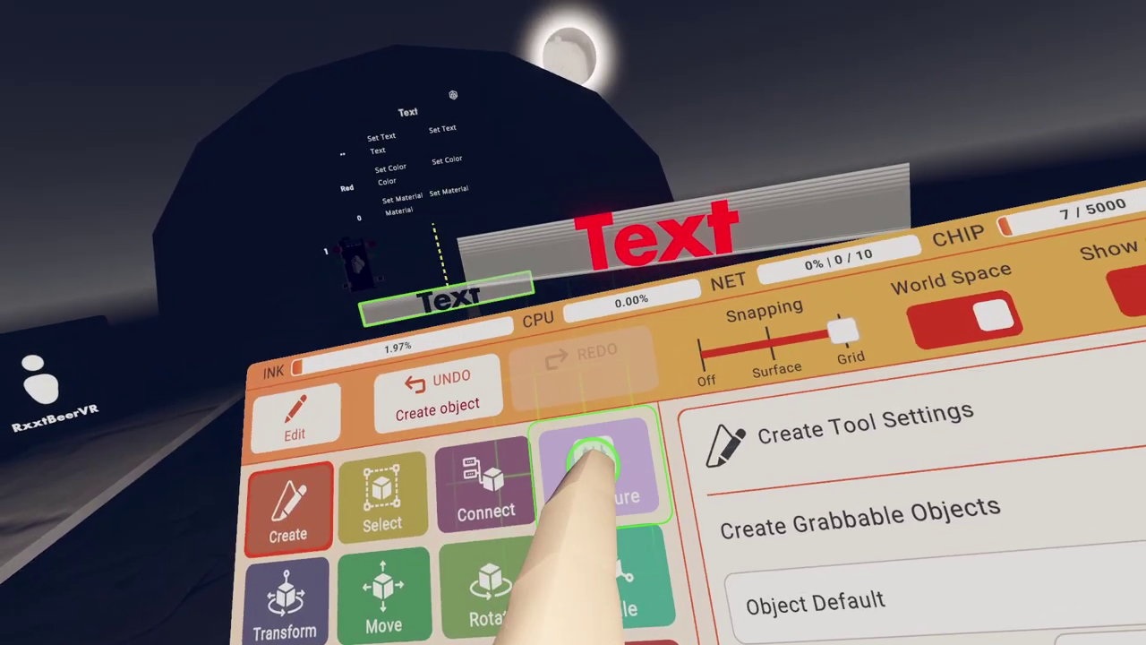
- Open the new Text object's configuration and choose a different material for it
{"action": "left_click", "coordinate": [595, 466]}
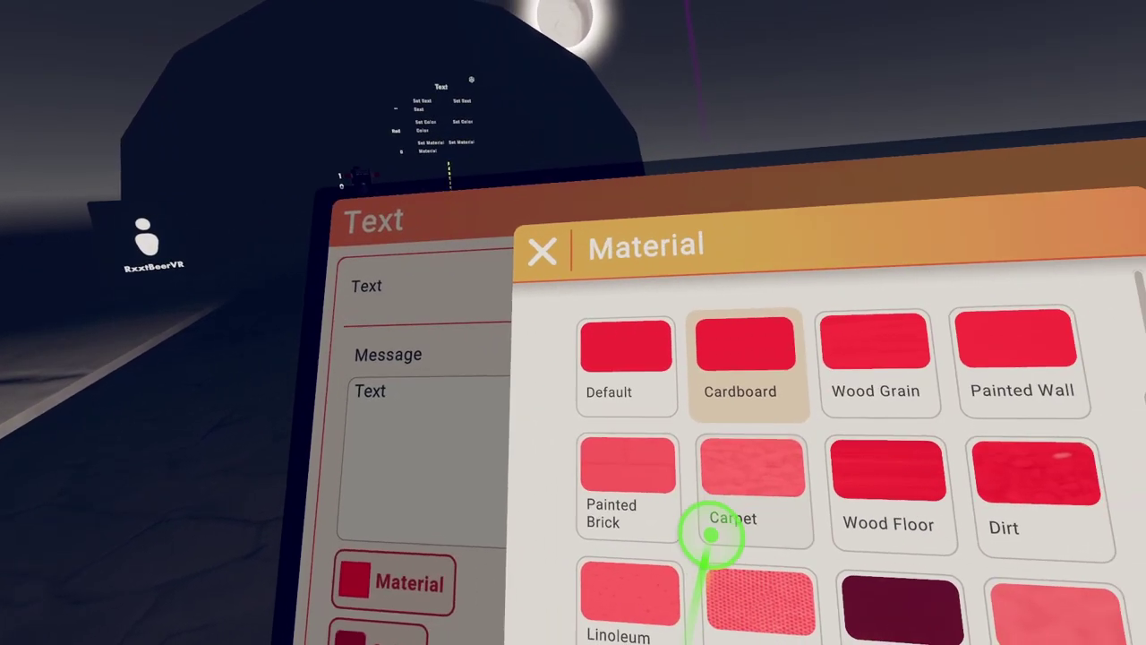
{"action": "left_click_drag", "start_coordinate": [645, 573], "coordinate": [551, 381]}
{"action": "left_click", "coordinate": [657, 518]}
{"action": "left_click", "coordinate": [494, 214]}
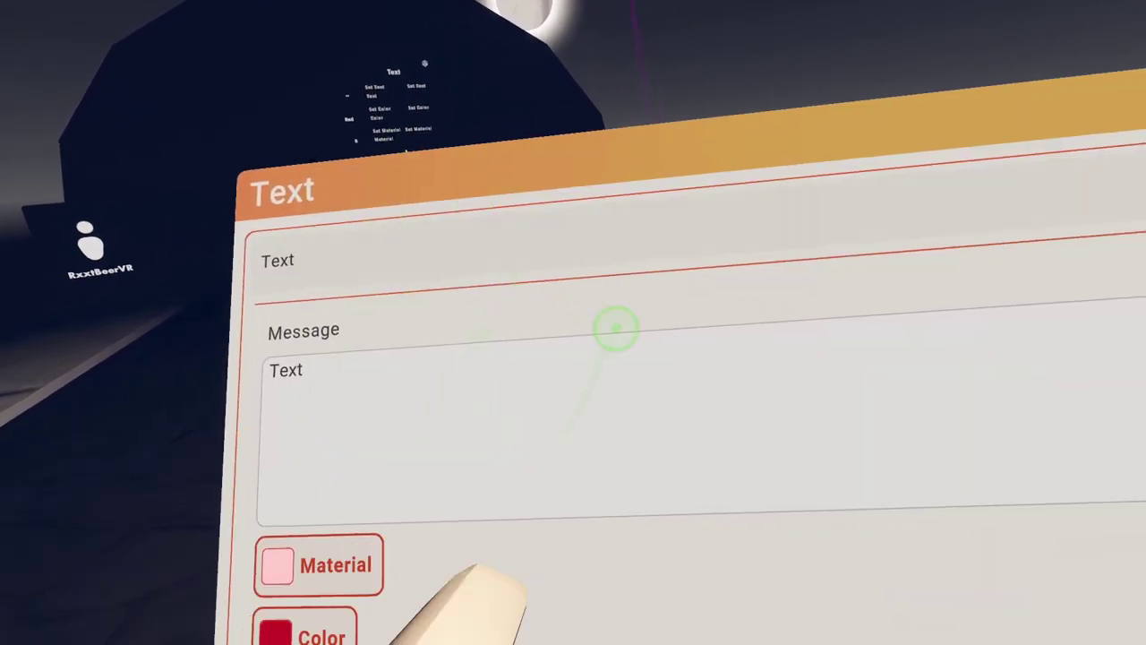
- Set the Text object's color to White
{"action": "left_click", "coordinate": [374, 536]}
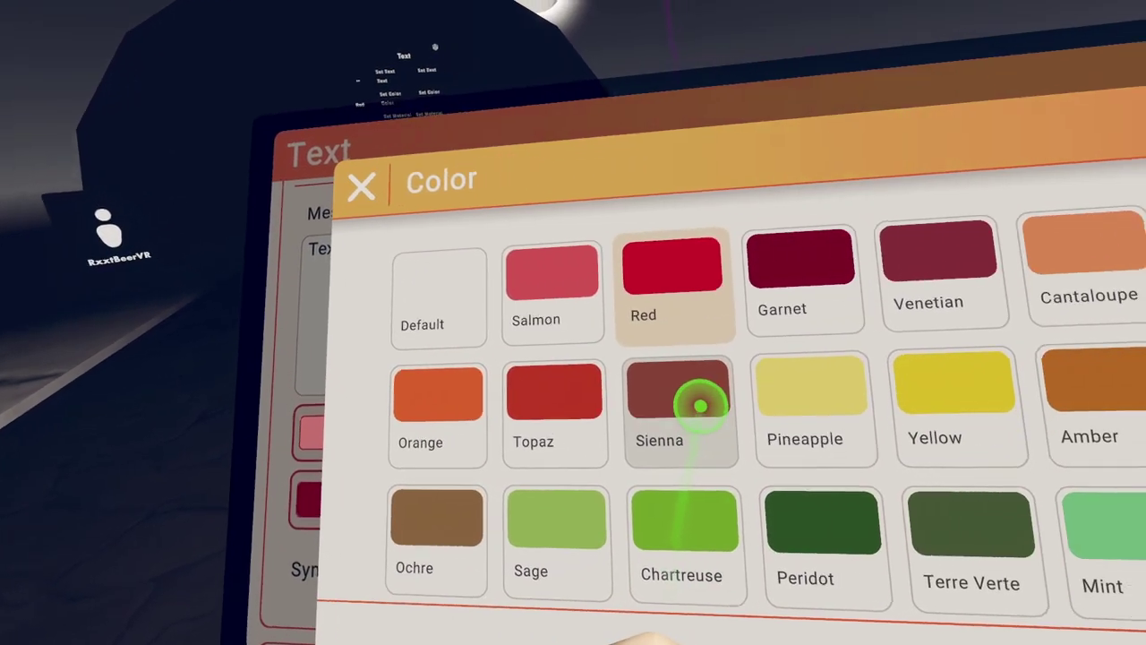
{"action": "scroll", "coordinate": [717, 345], "scroll_direction": "down", "scroll_amount": 10}
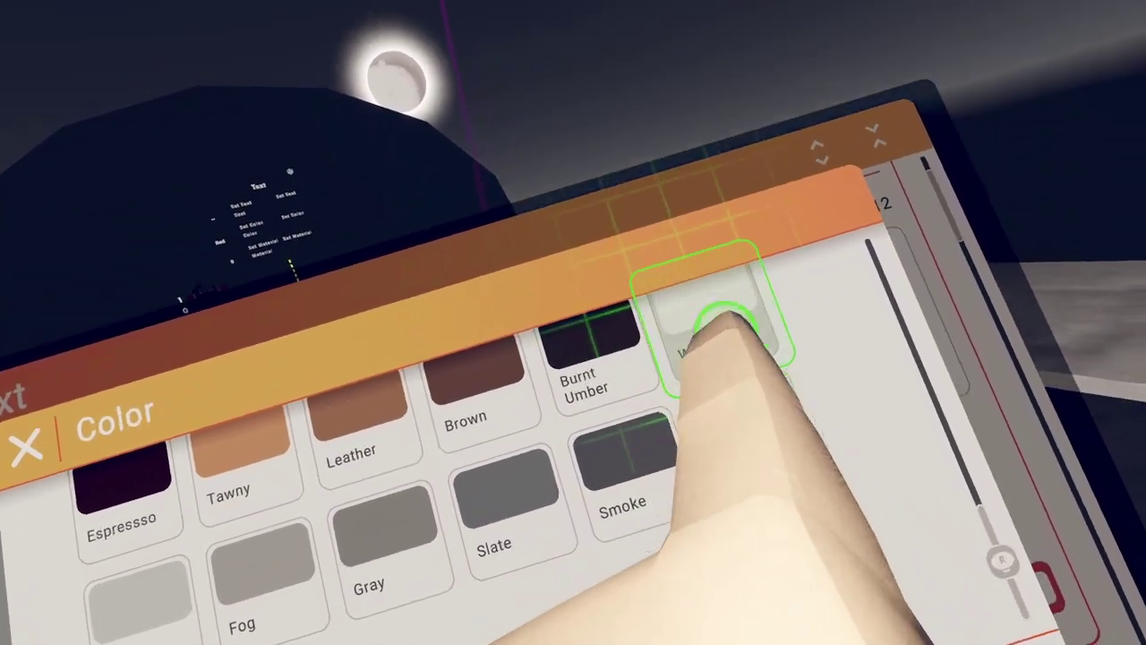
{"action": "left_click", "coordinate": [729, 315]}
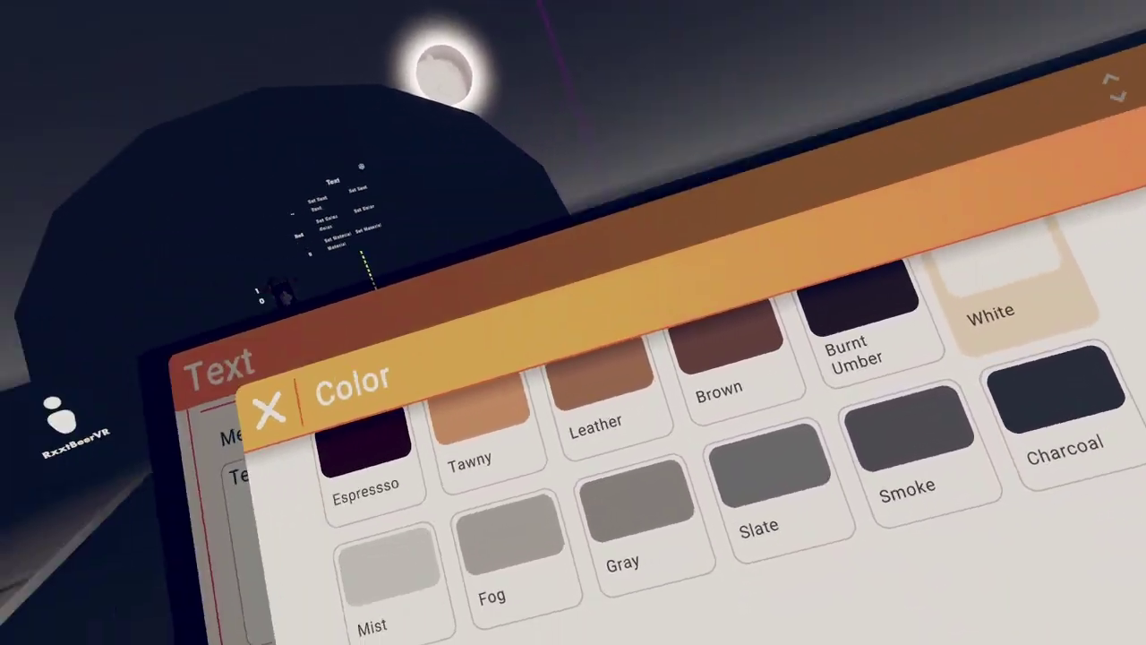
{"action": "left_click", "coordinate": [919, 618]}
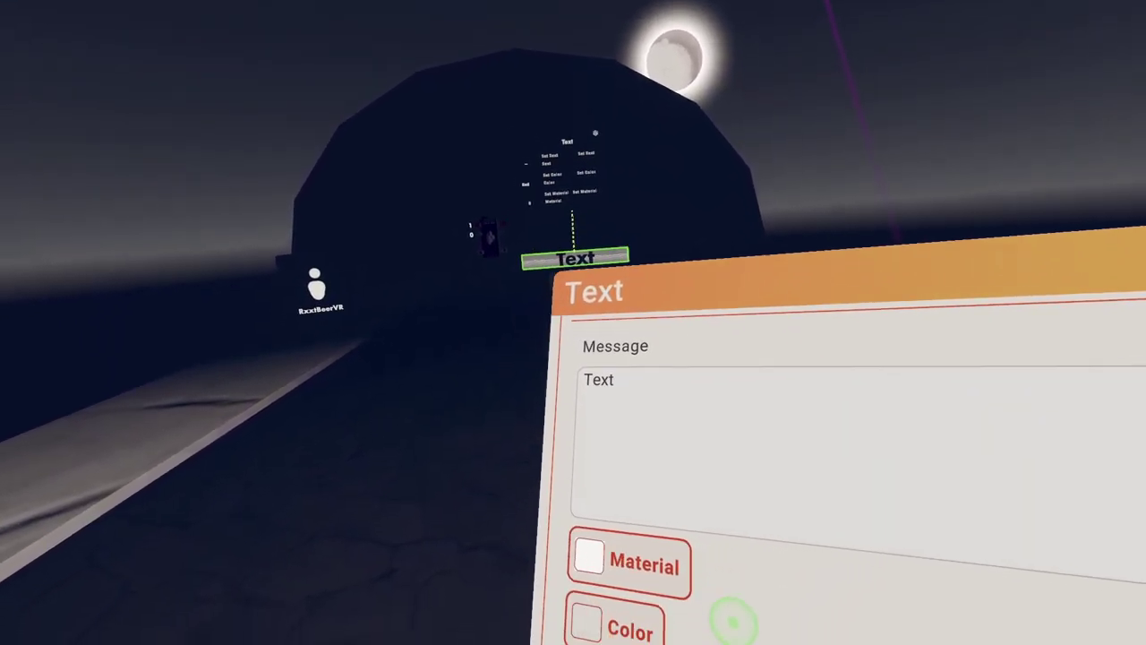
- Replace the Text object's message with PLAY
{"action": "left_click", "coordinate": [665, 423]}
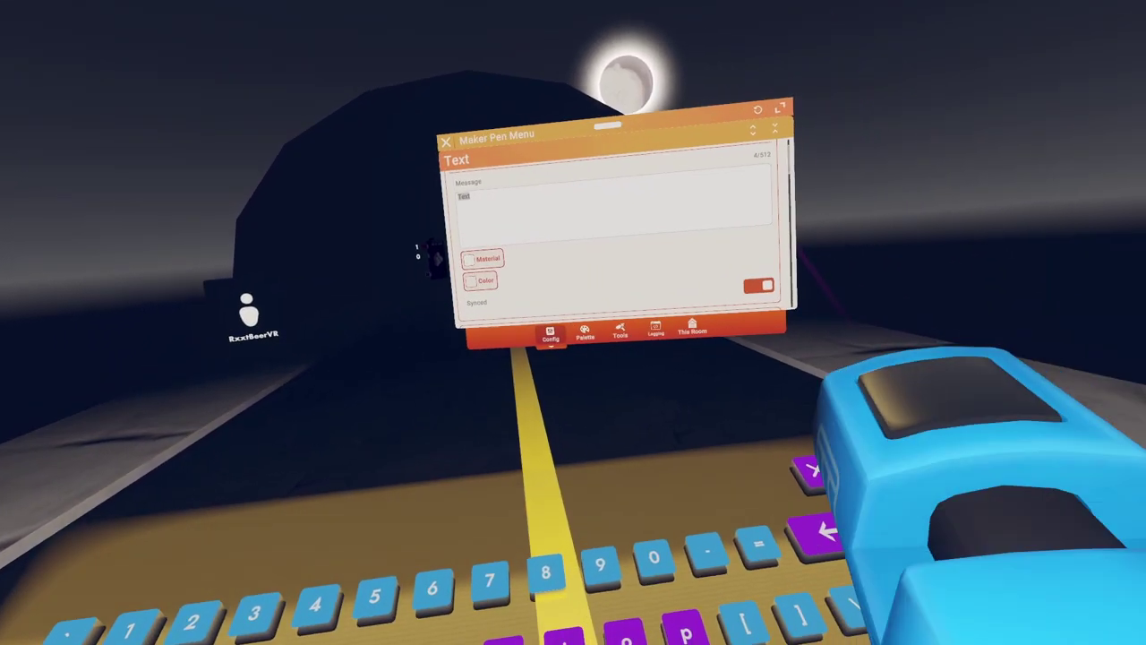
{"action": "key", "text": "BackSpace"}
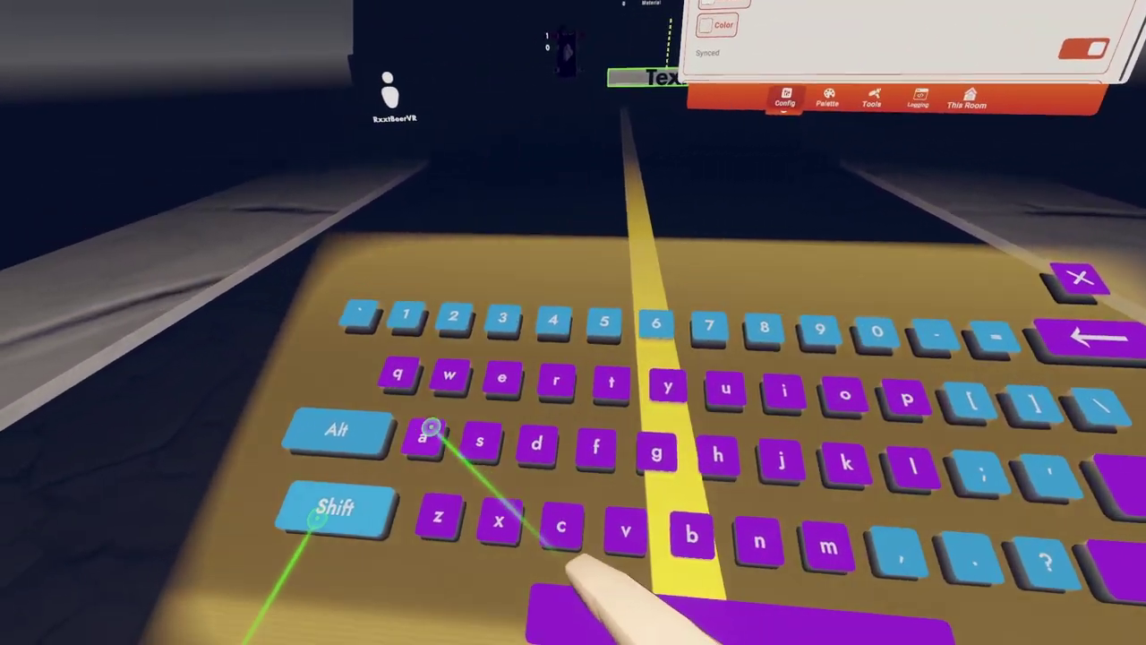
{"action": "left_click", "coordinate": [66, 566]}
{"action": "left_click", "coordinate": [619, 397]}
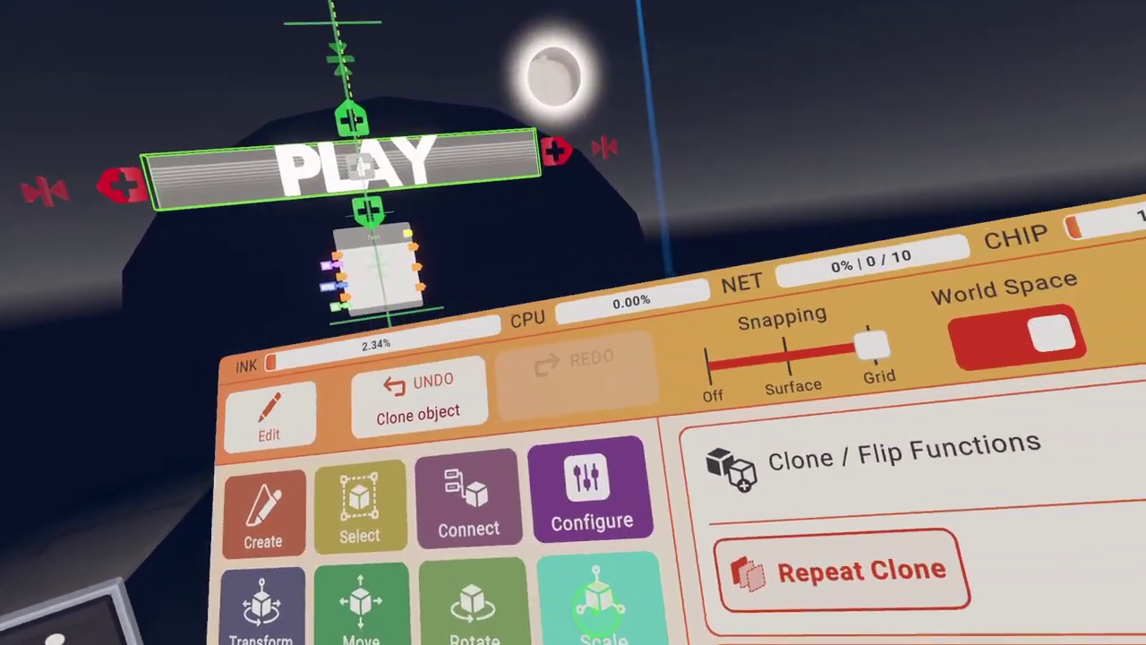
- Open the cloned Text object's configuration and replace its message with Monkey Horror
{"action": "left_click", "coordinate": [561, 503]}
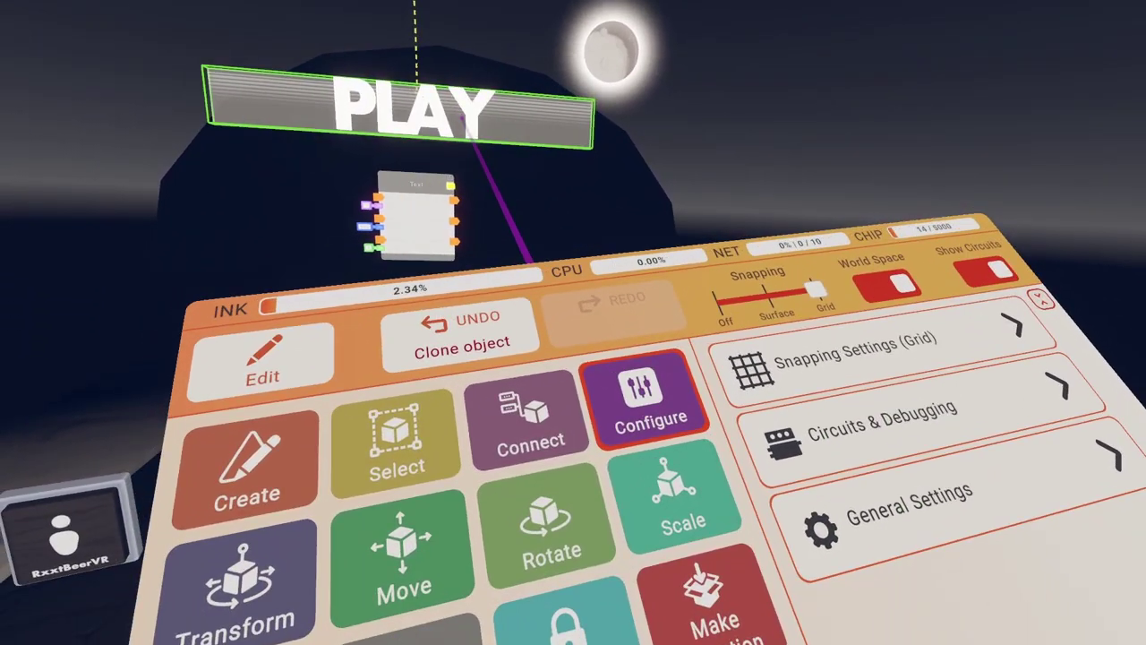
{"action": "left_click", "coordinate": [475, 136]}
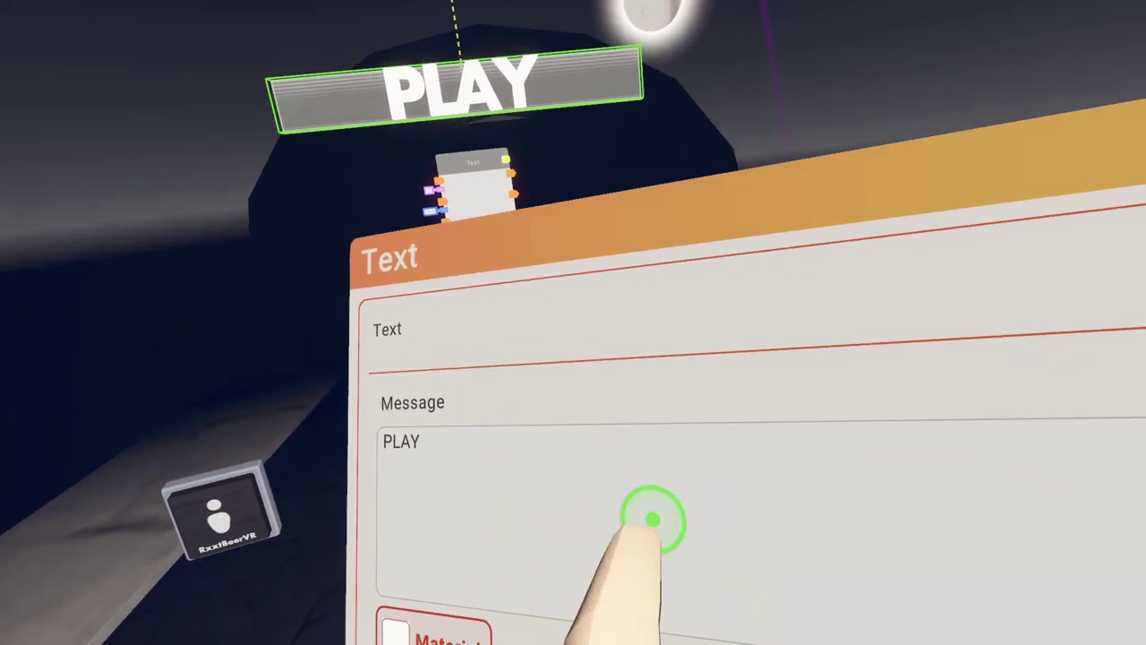
{"action": "left_click", "coordinate": [653, 520]}
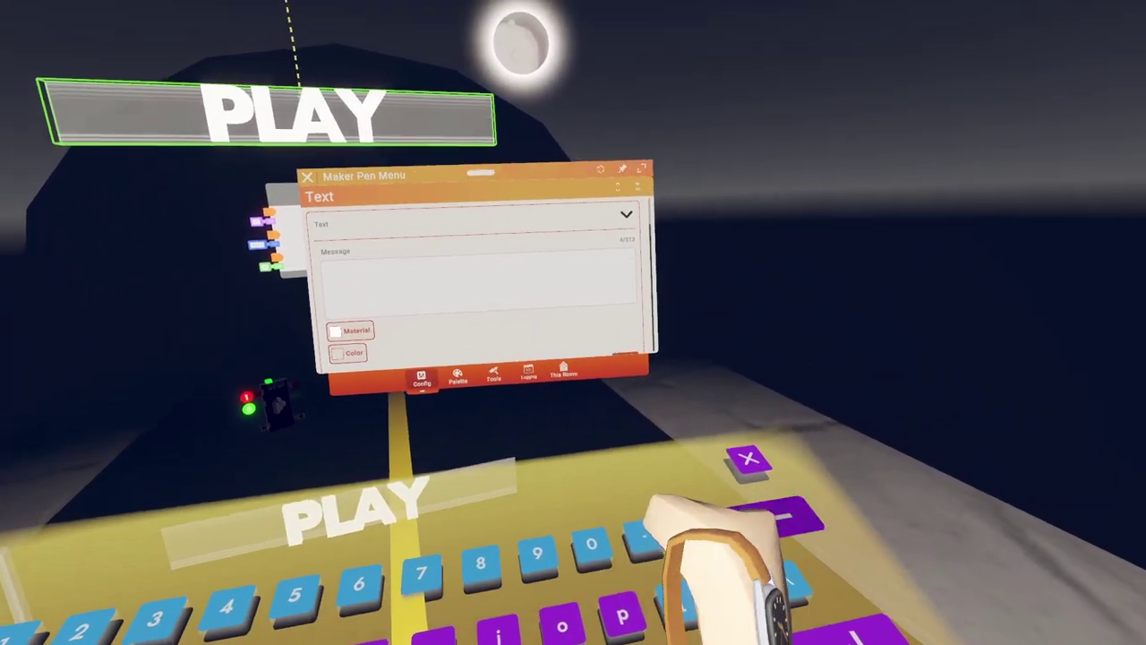
{"action": "type", "text": "Mon"}
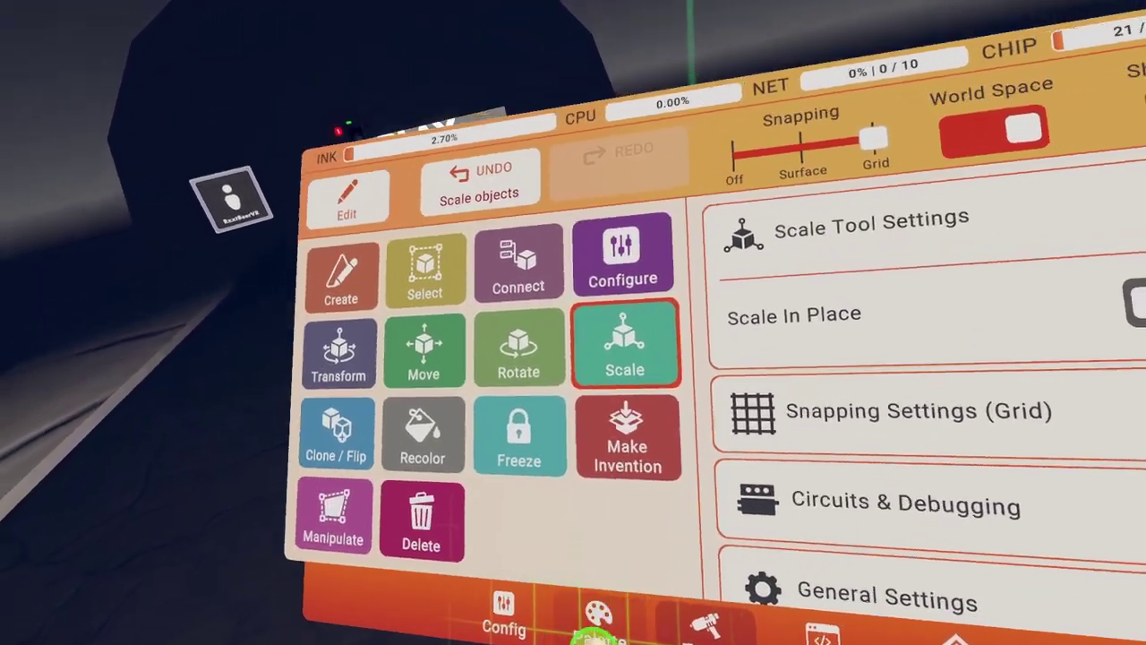
- Search the object palette for "che" and clear the search text
{"action": "left_click", "coordinate": [593, 638]}
{"action": "left_click", "coordinate": [511, 368]}
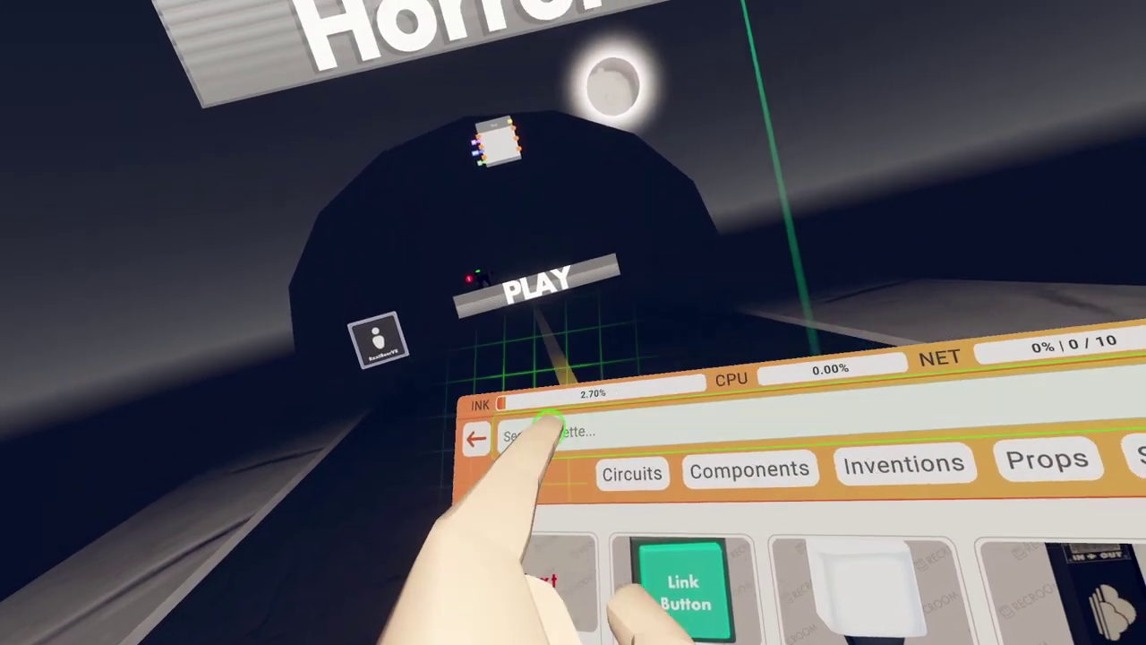
{"action": "left_click", "coordinate": [550, 419]}
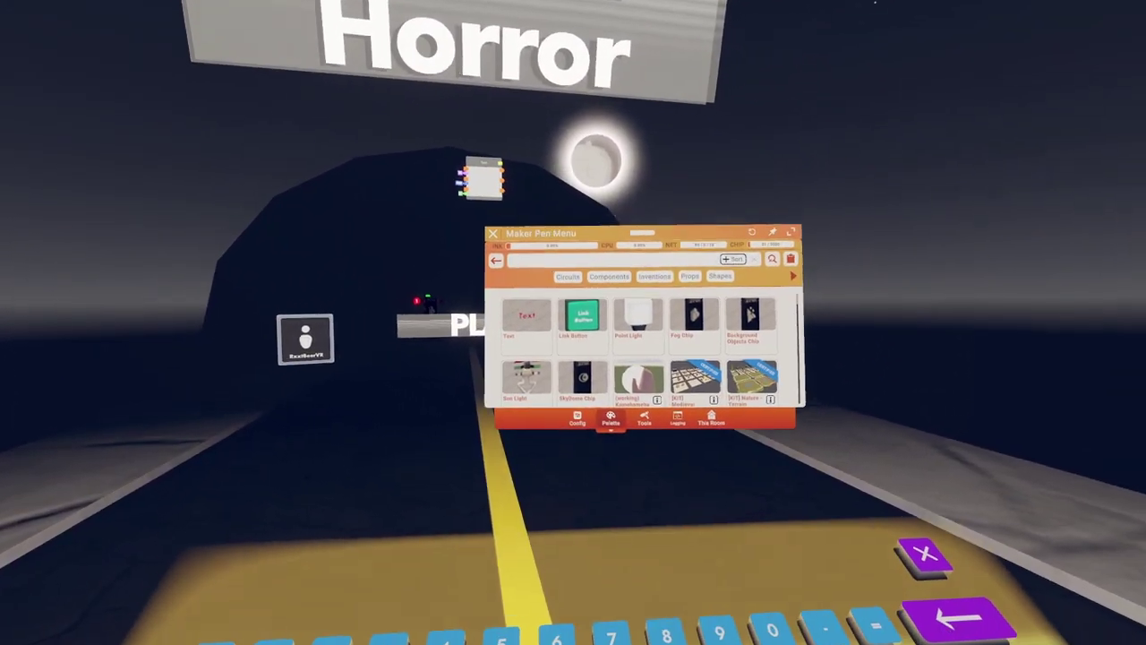
{"action": "type", "text": "chhe"}
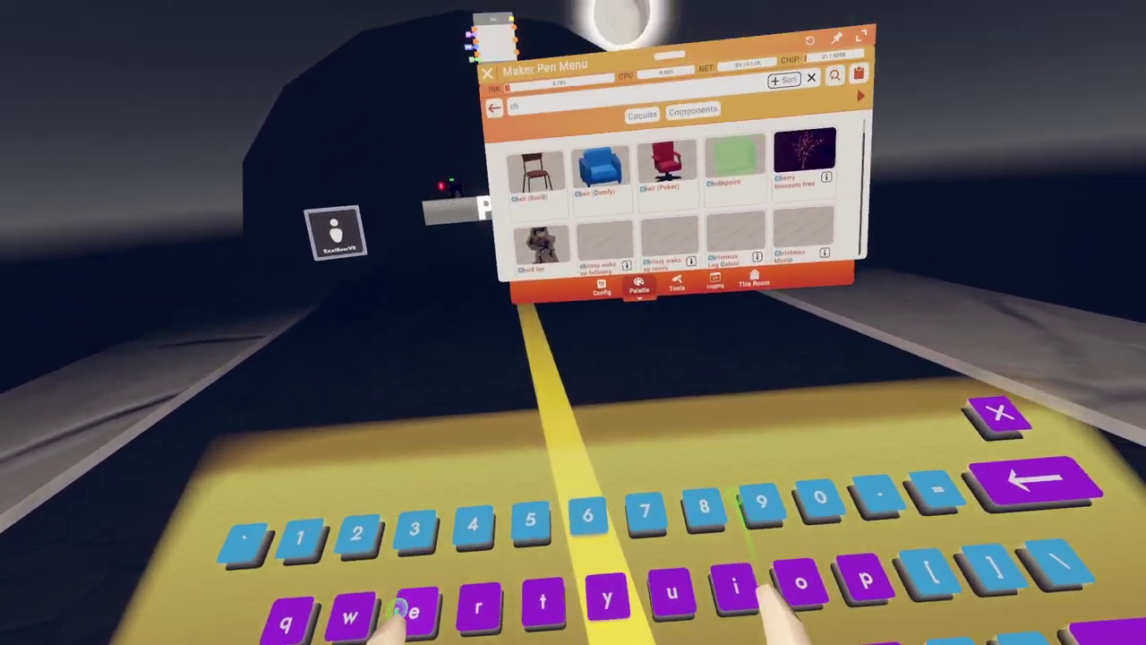
{"action": "key", "text": "BackSpace"}
{"action": "key", "text": "BackSpace"}
{"action": "key", "text": "BackSpace"}
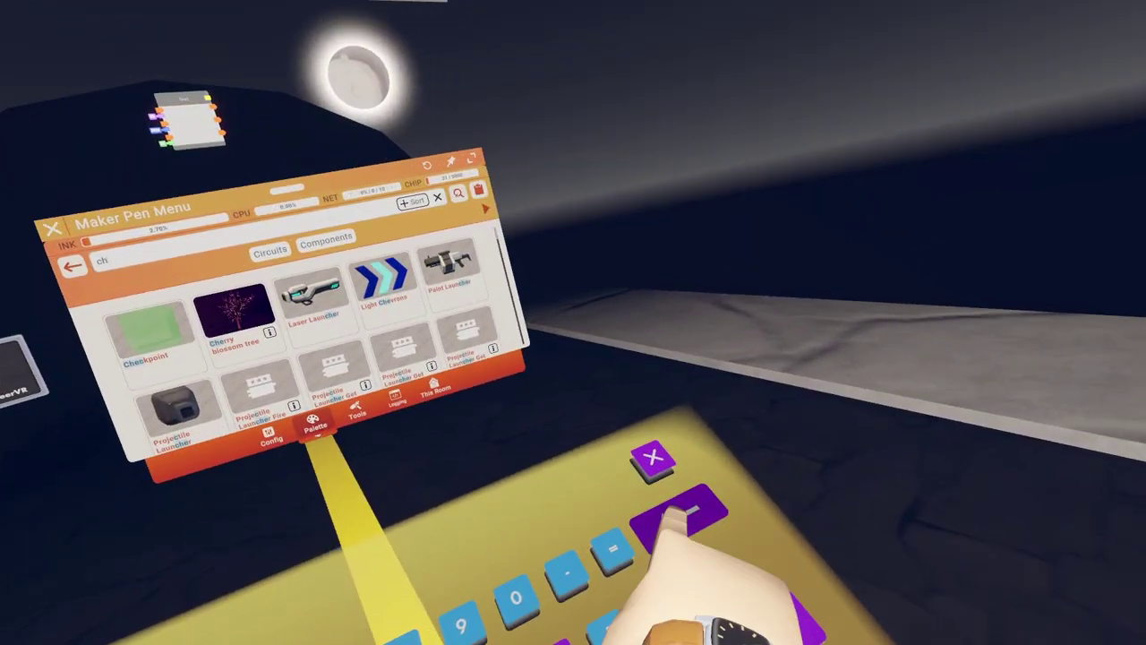
- Search the object palette for "butt" and place the Creator Feedback Buttons beside the road, to the right of the PLAY text
{"action": "type", "text": "butt"}
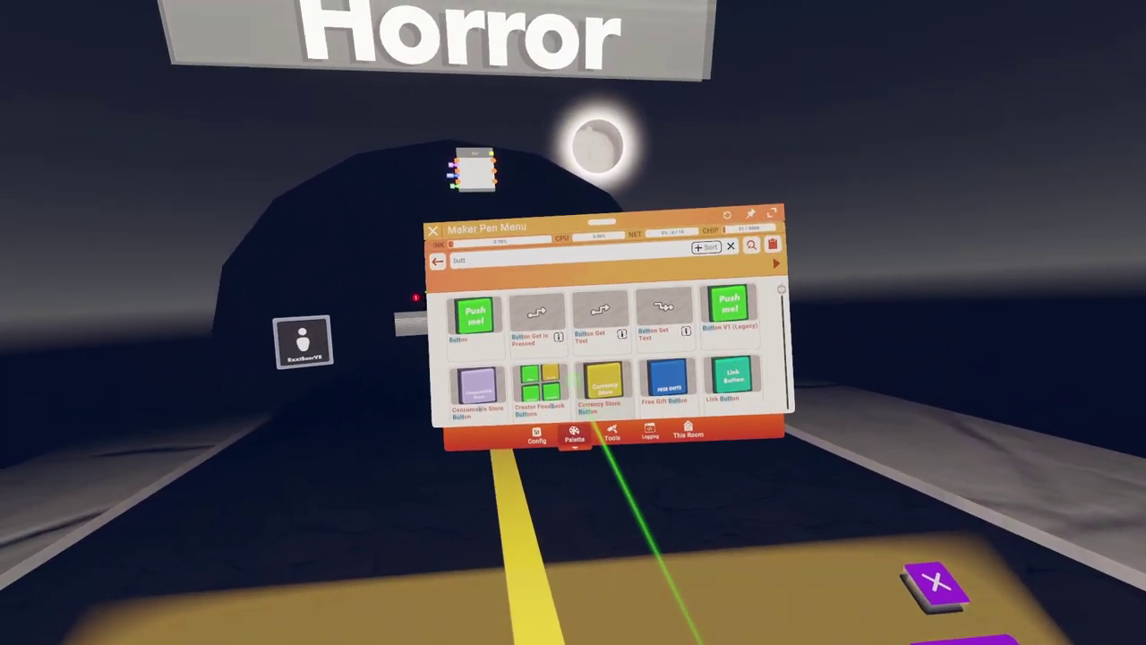
{"action": "left_click", "coordinate": [545, 383]}
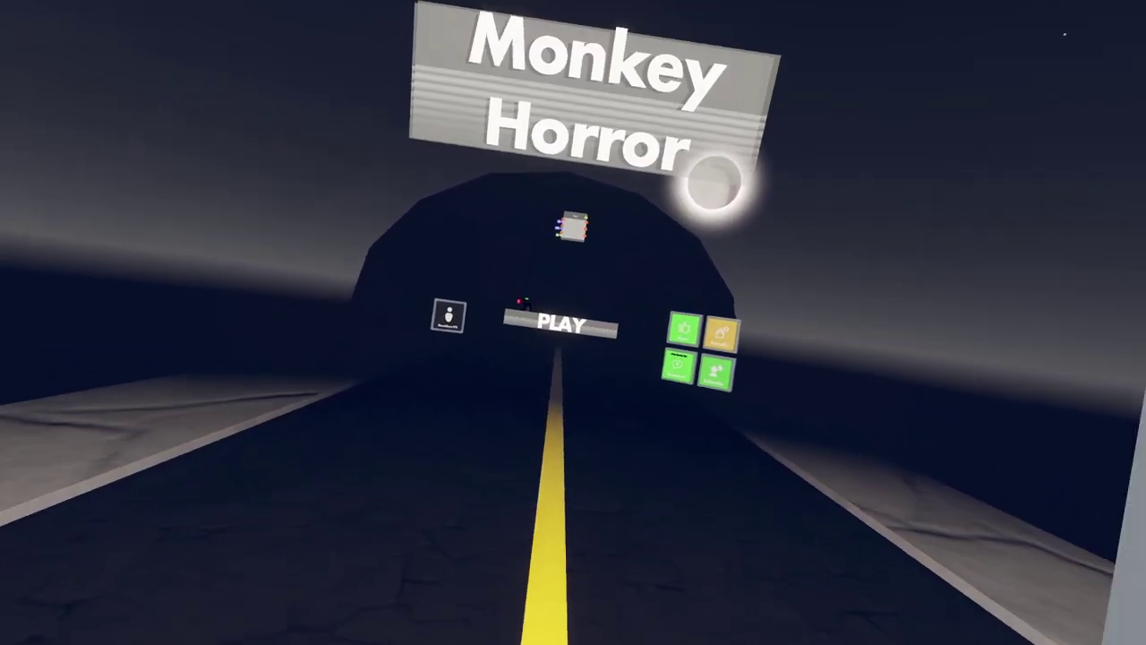
- Select the PLAY text in front of the tunnel and start adjusting it along its horizontal axis
{"action": "left_click", "coordinate": [355, 252]}
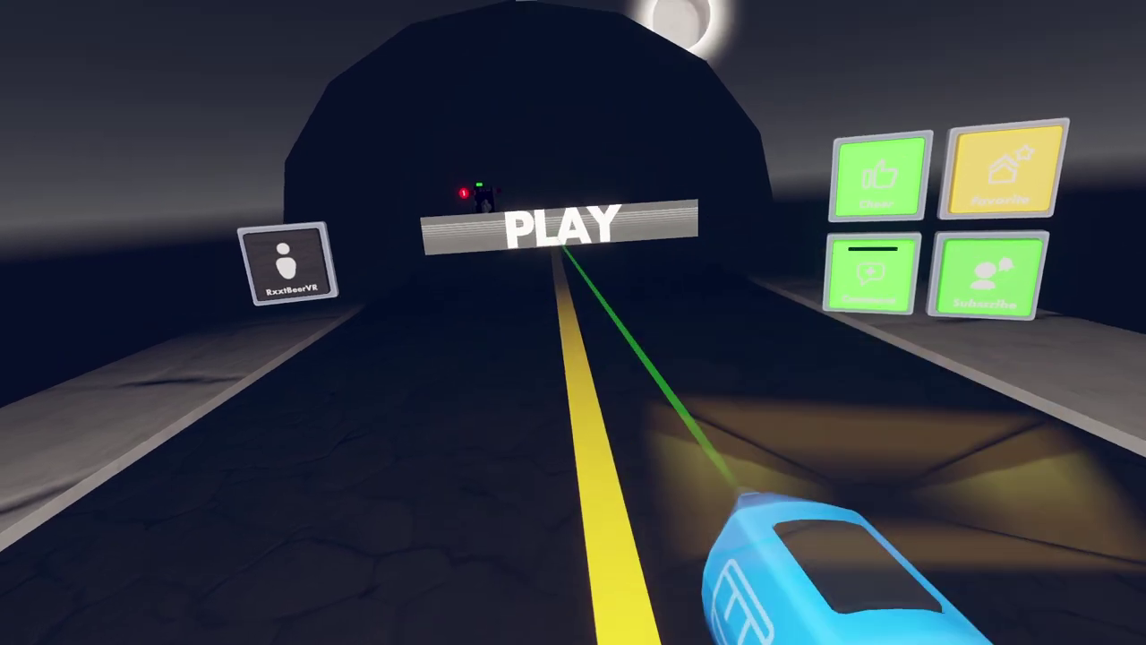
{"action": "left_click", "coordinate": [537, 322]}
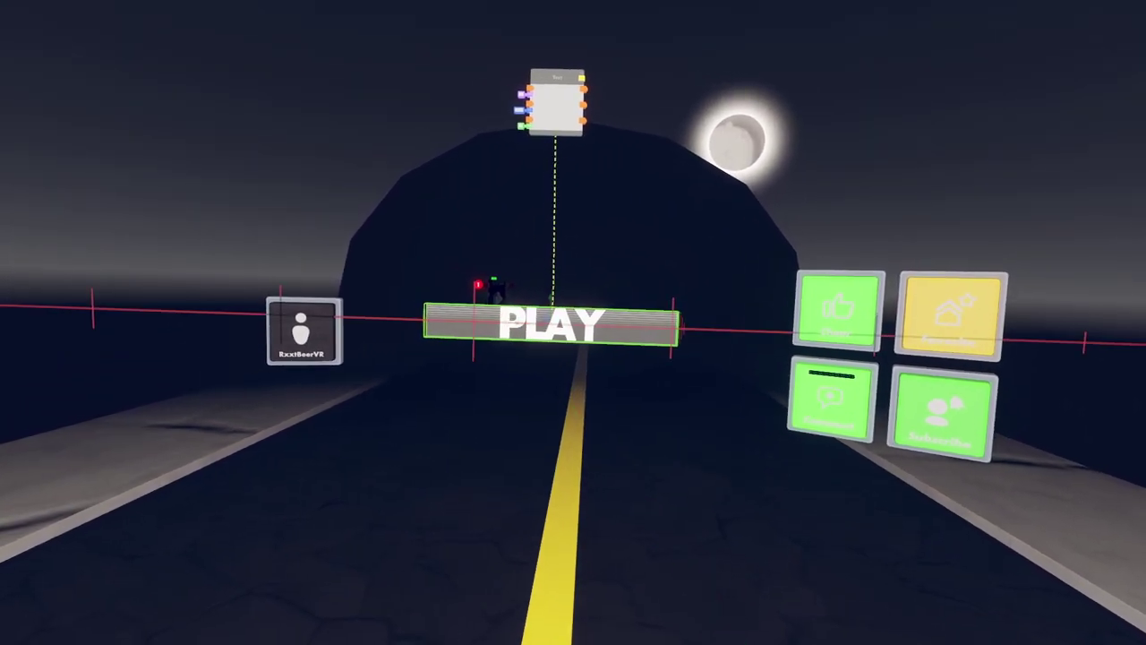